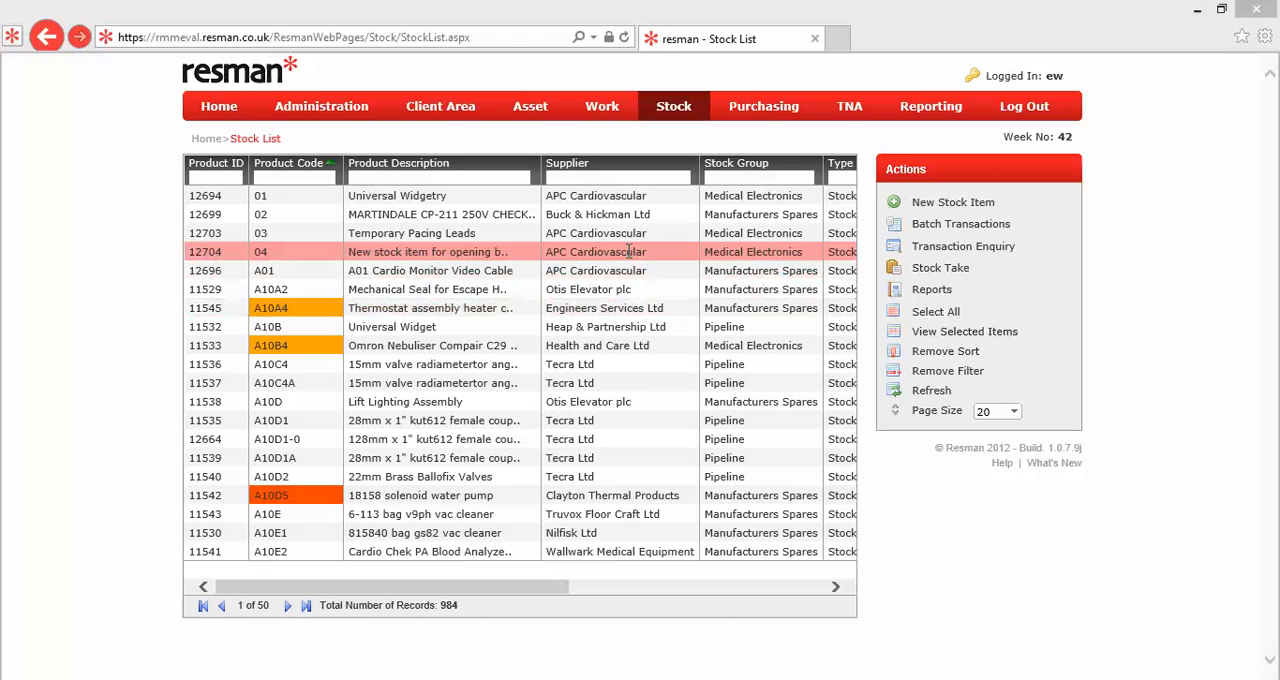
Step: Review the stock level and stock locations of product 04, and return to the stock list
double_click(533, 268)
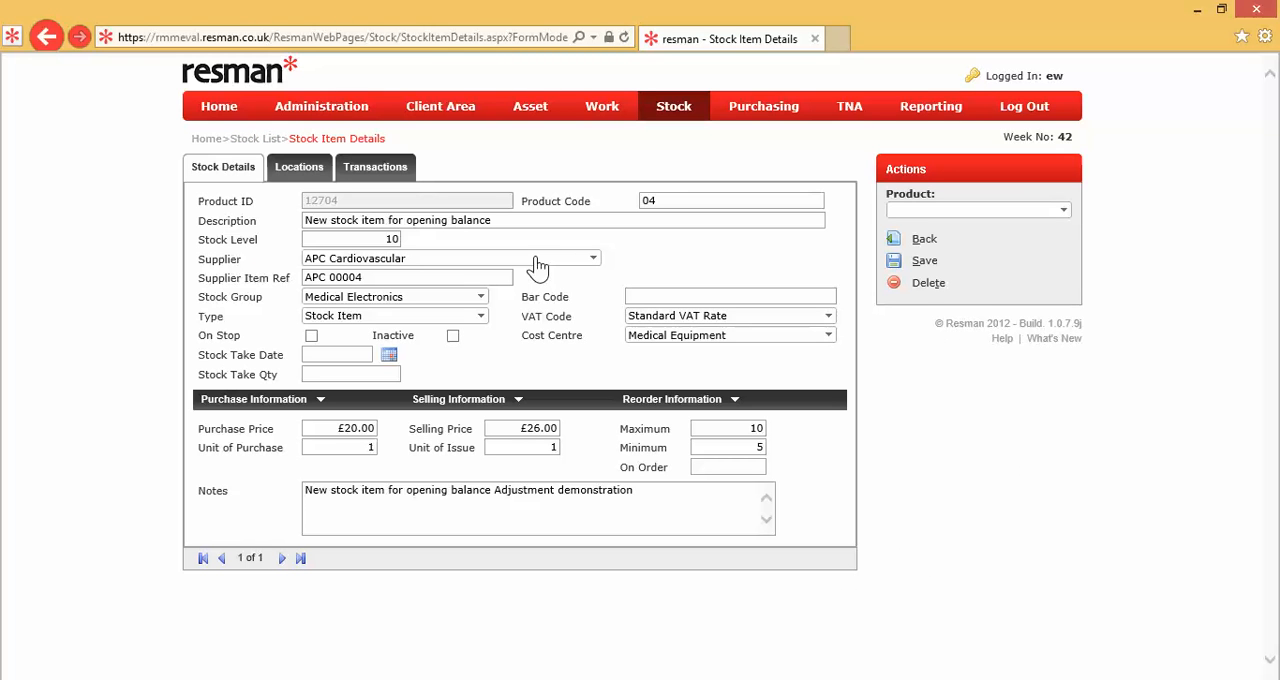
click(380, 238)
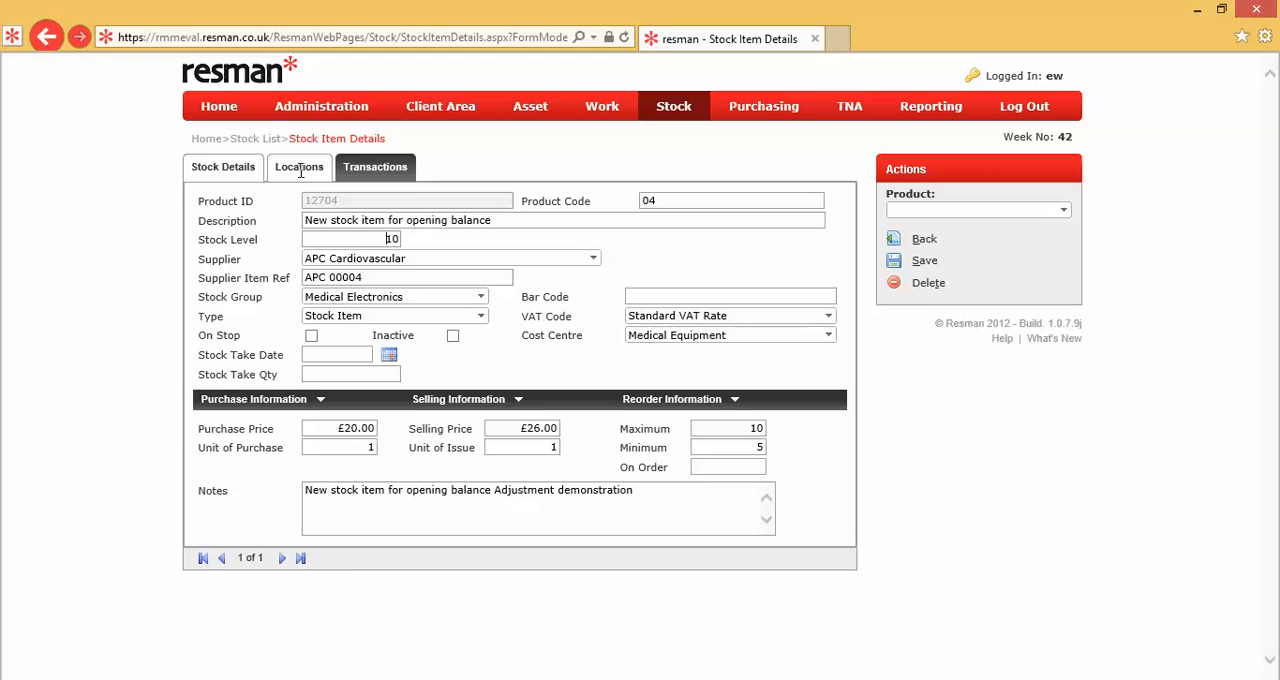
click(300, 168)
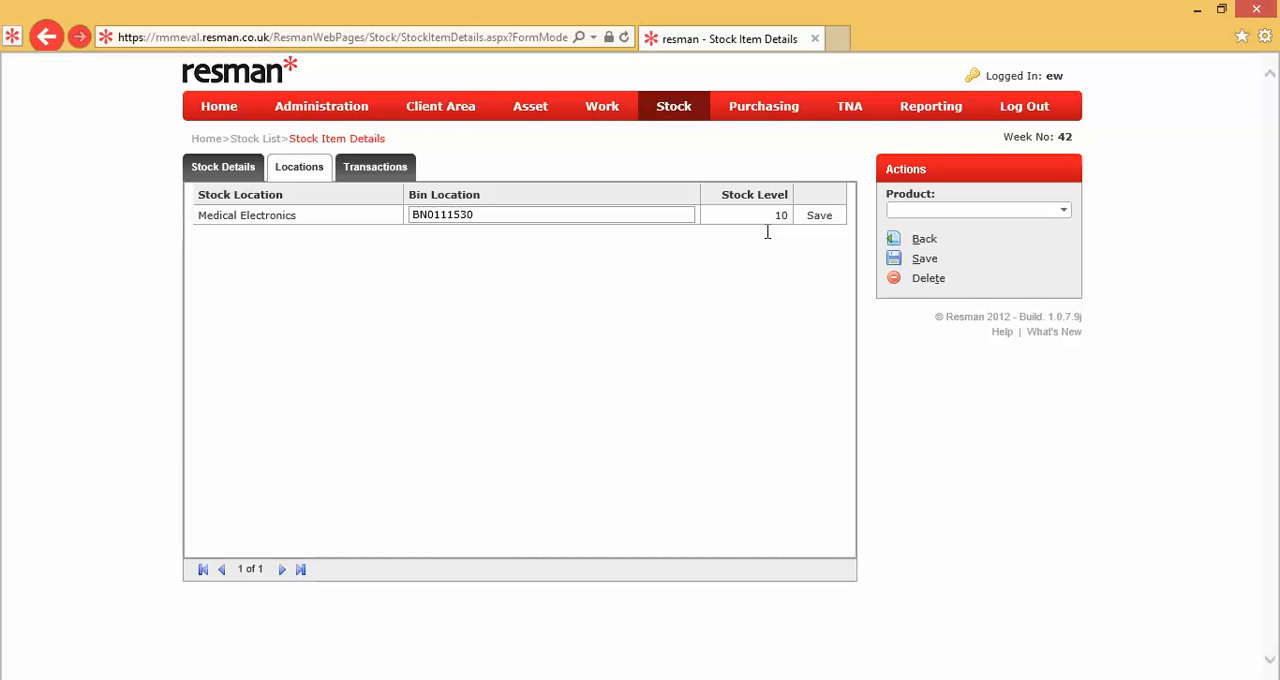
click(233, 166)
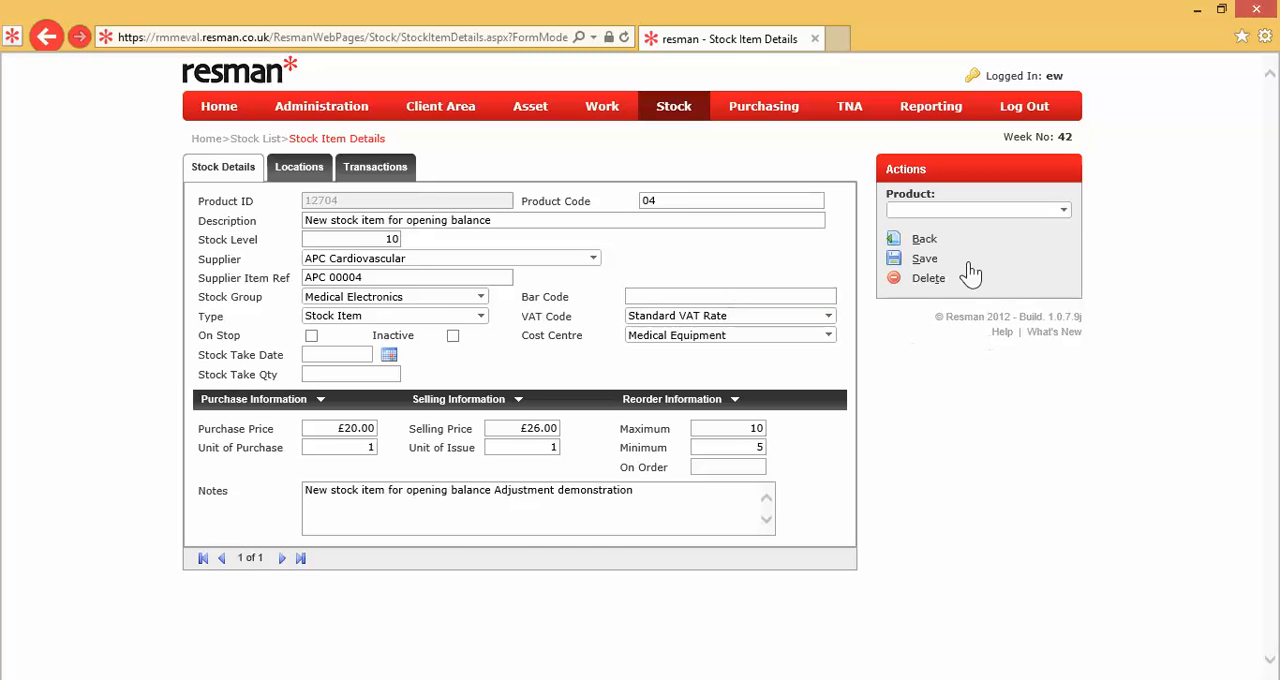
click(924, 241)
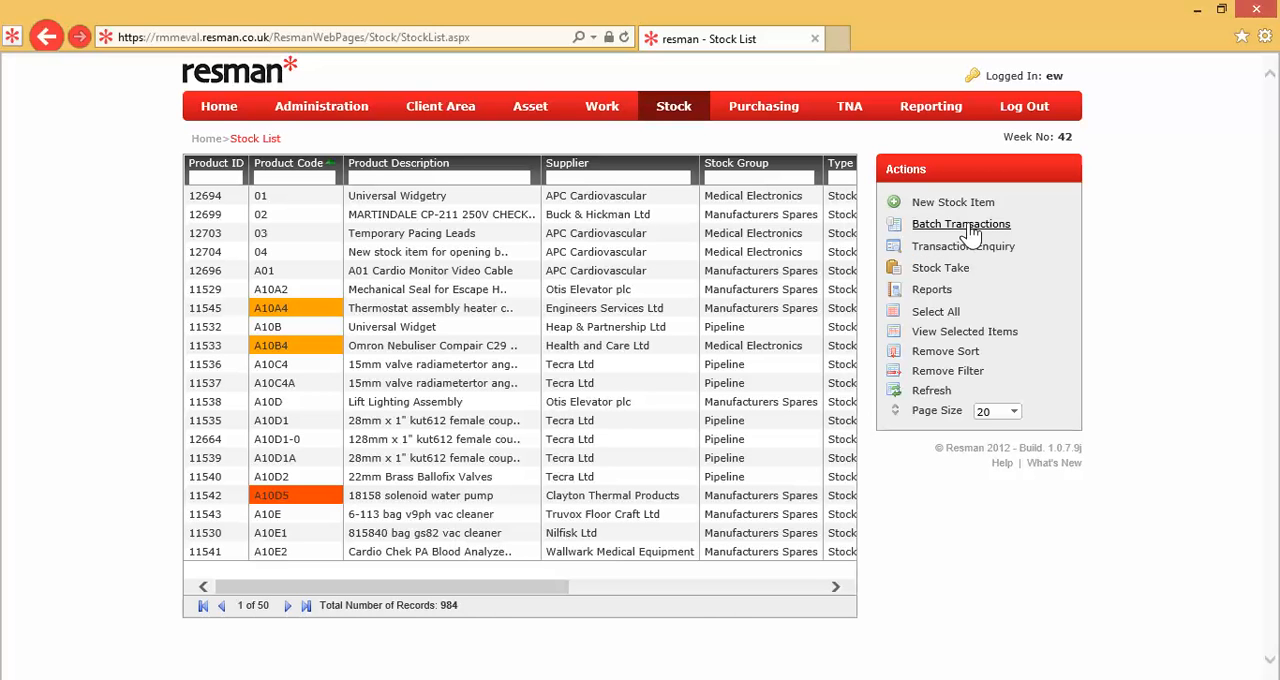
Step: Create a new stock batch of type Transfer and save it
click(968, 227)
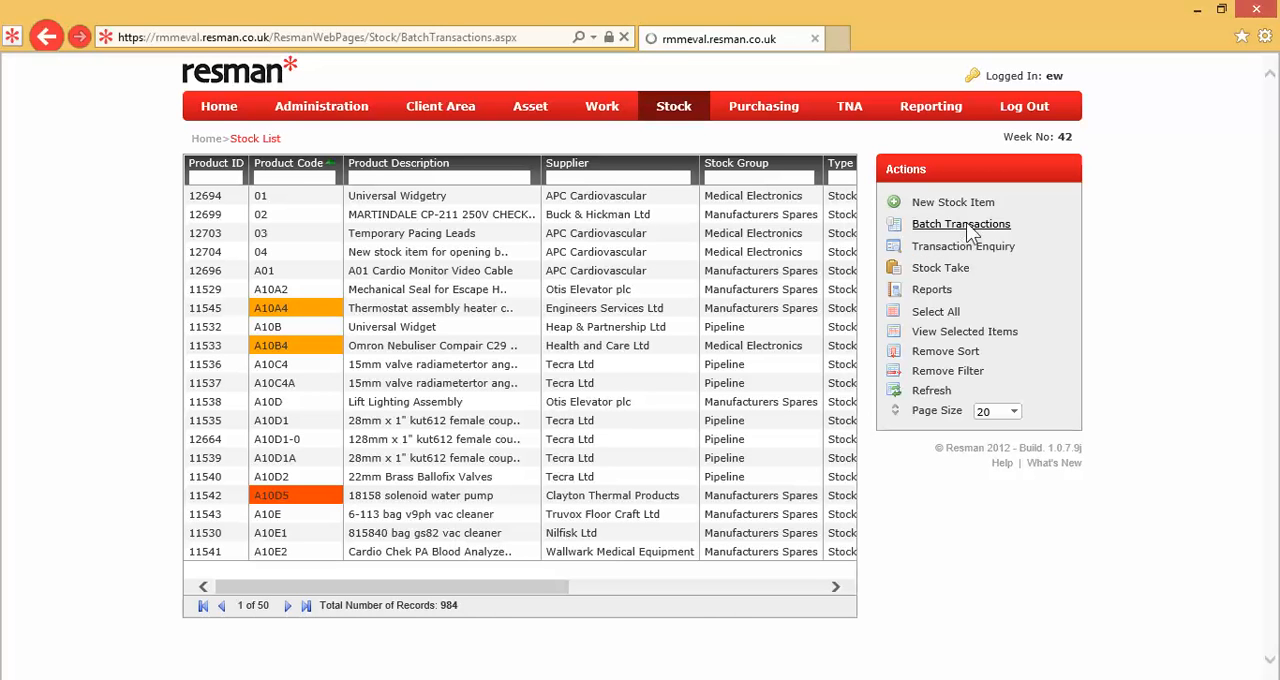
click(948, 226)
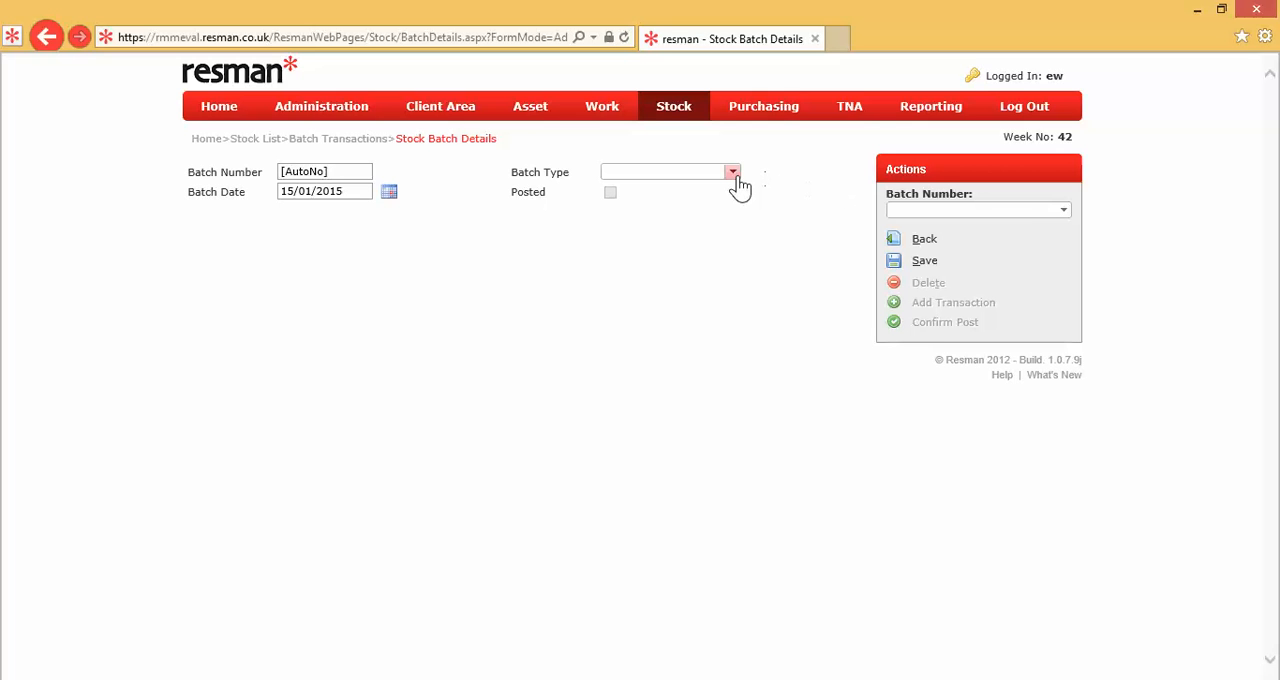
click(733, 175)
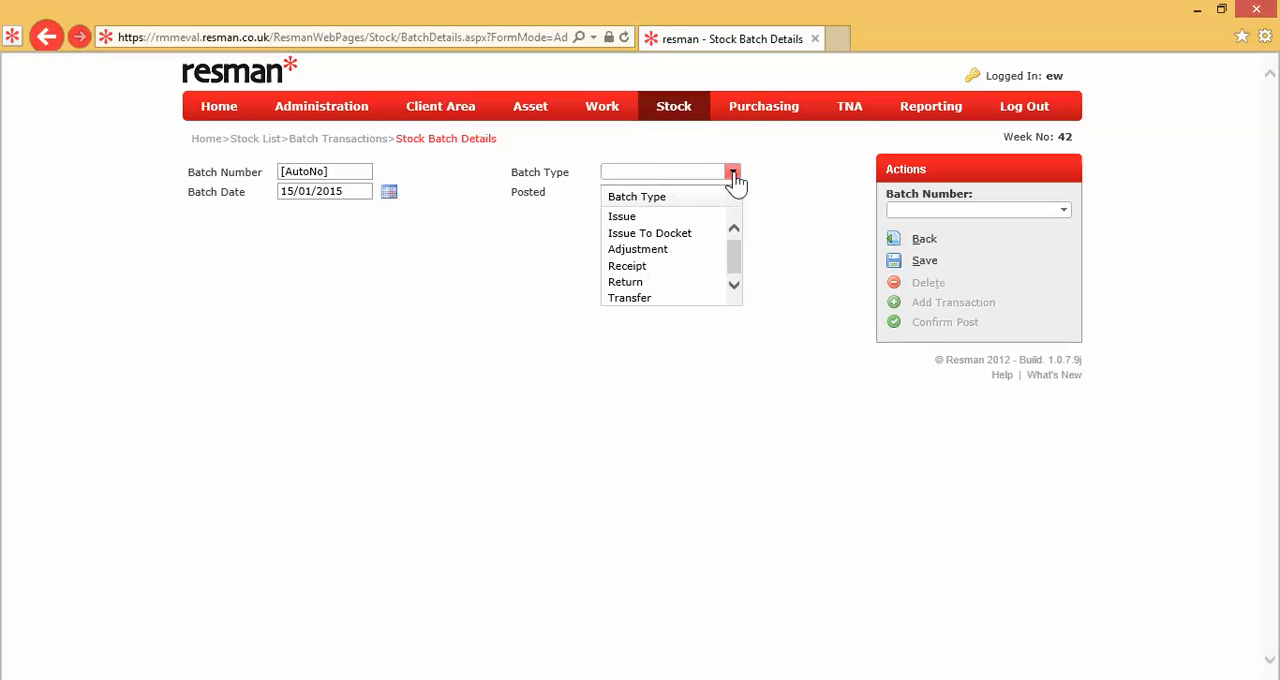
click(645, 297)
click(922, 266)
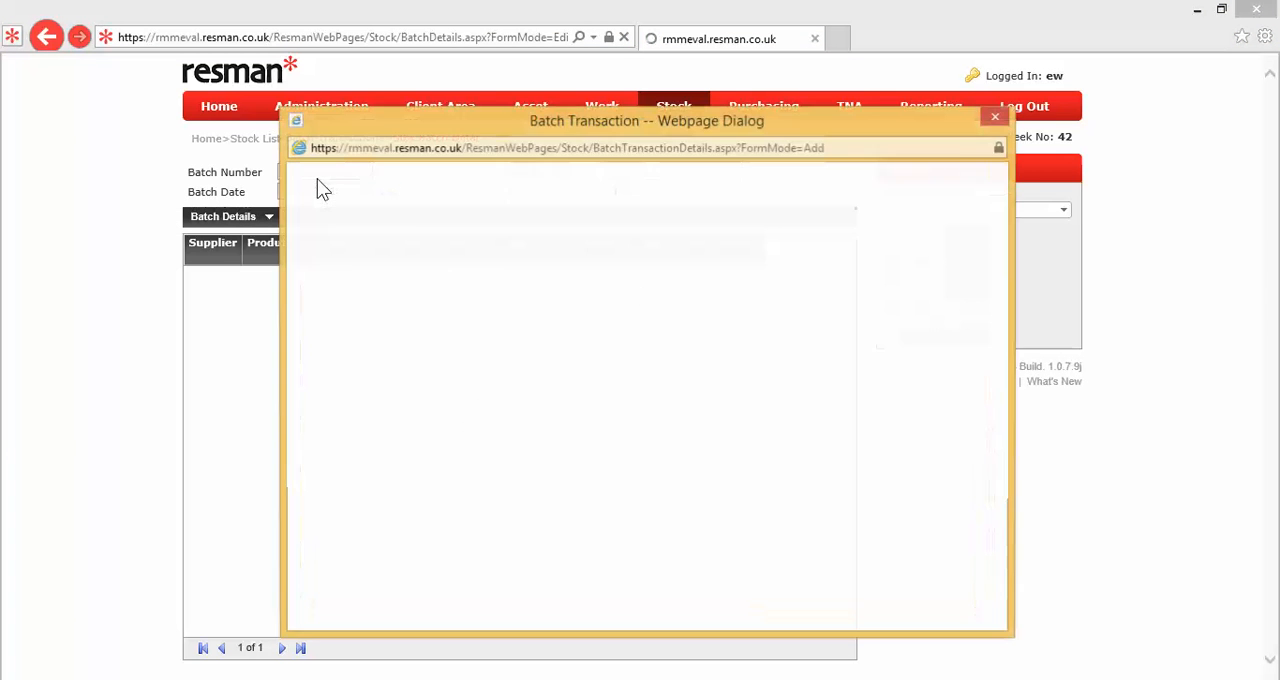
Step: Enter "Opening Balance New Holding" as the reference of the batch transaction
drag(456, 124, 559, 352)
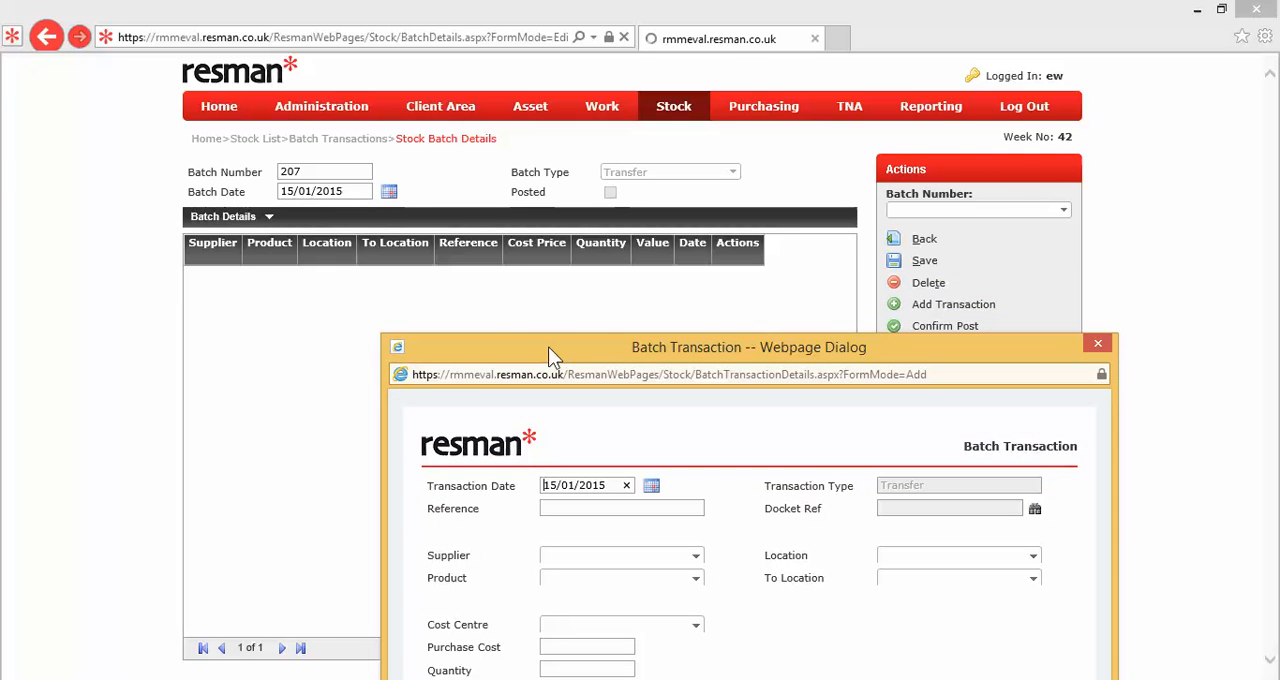
drag(548, 346, 457, 104)
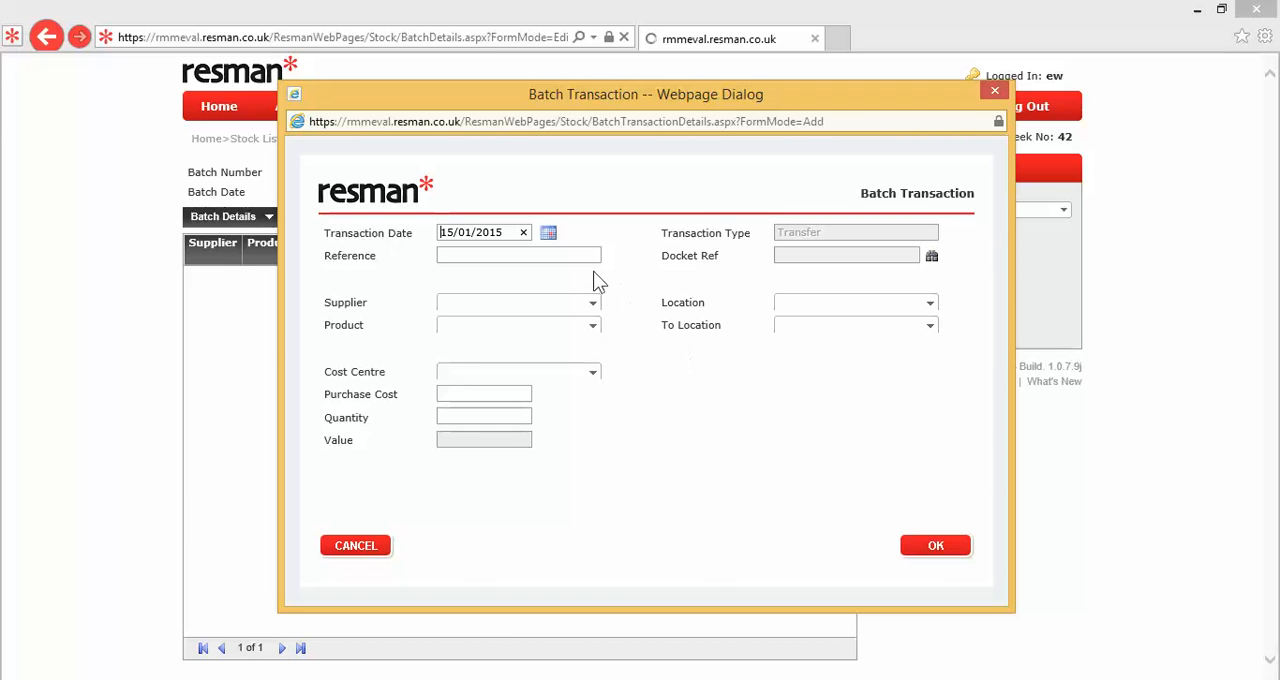
click(549, 256)
text(Opening Balance Ne)
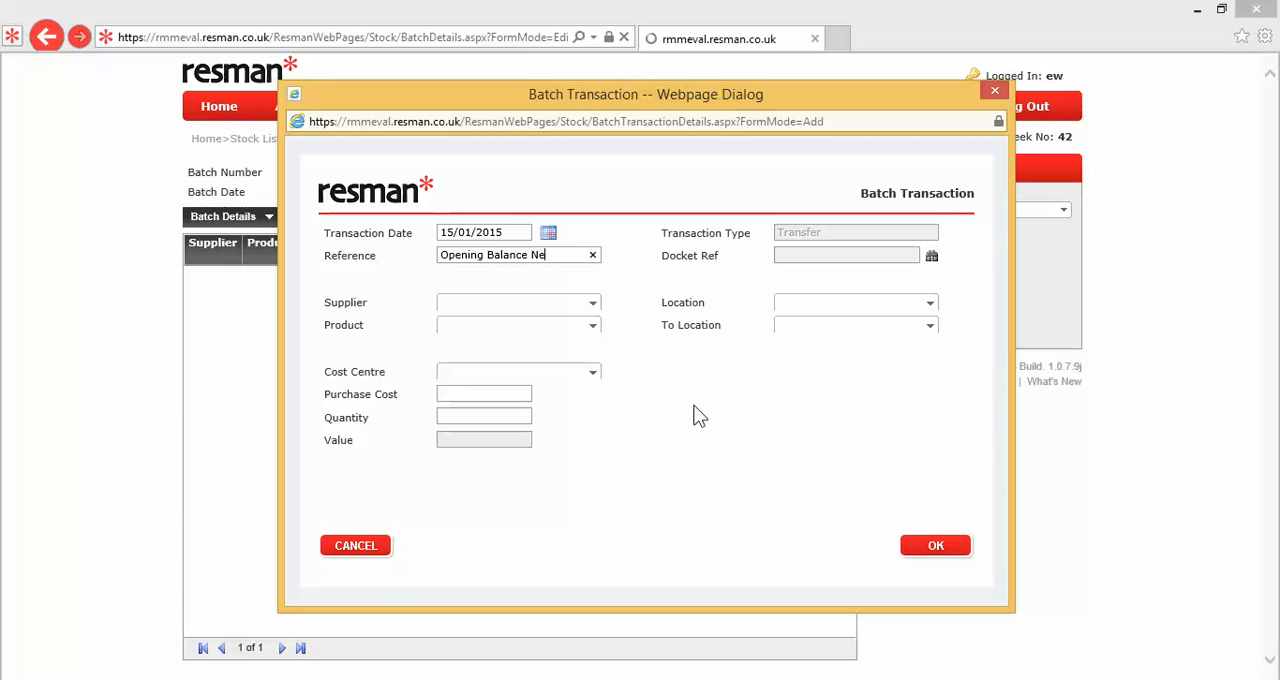
text(w Holding)
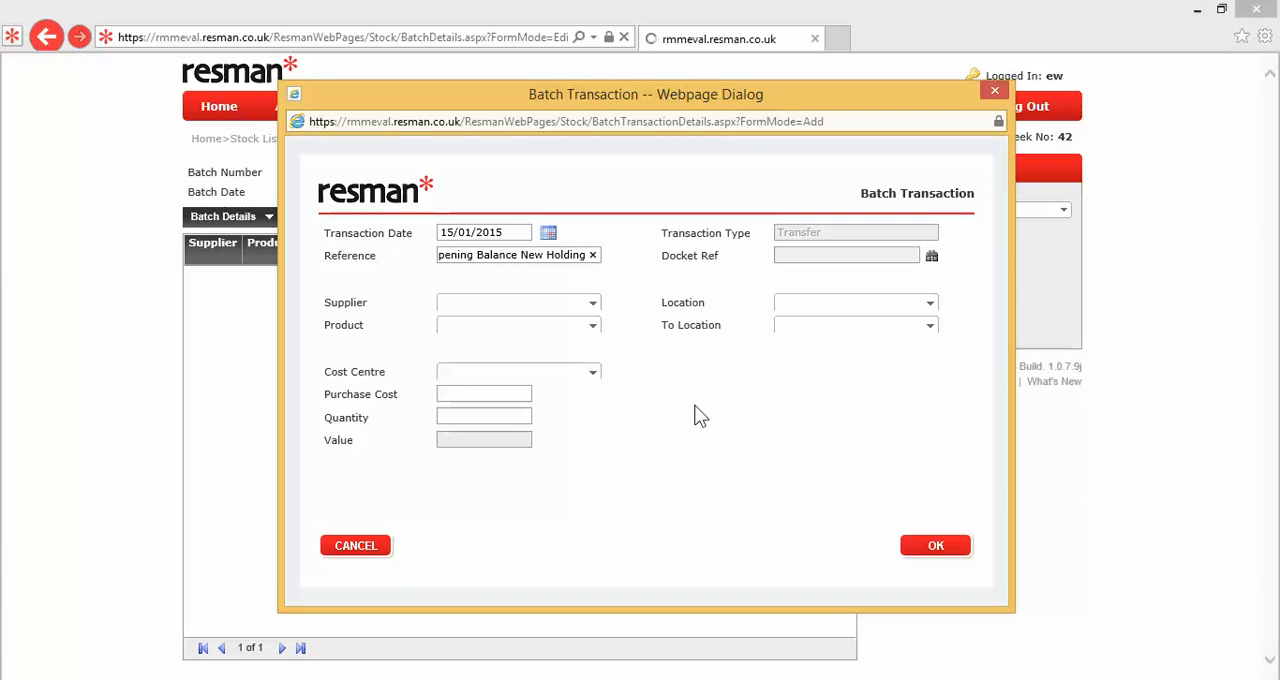
Step: Choose supplier APC Cardiovascular and product 04, "New stock item for opening balance", for the transaction
click(592, 303)
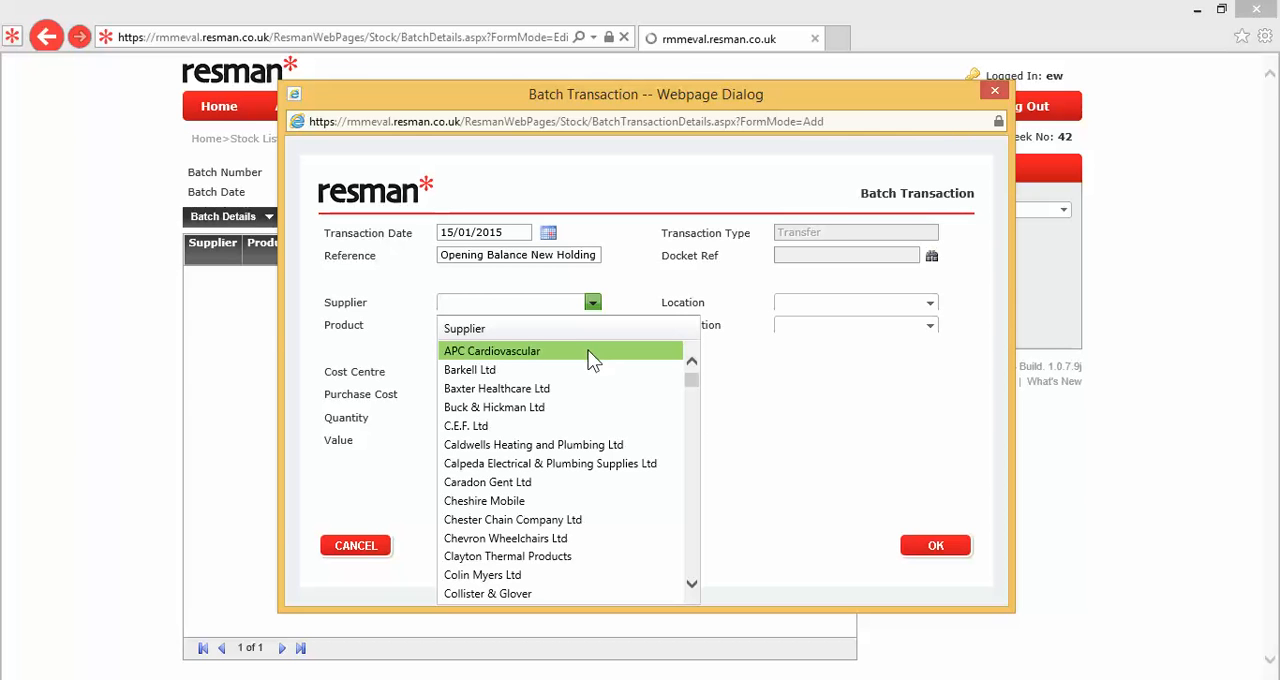
click(589, 354)
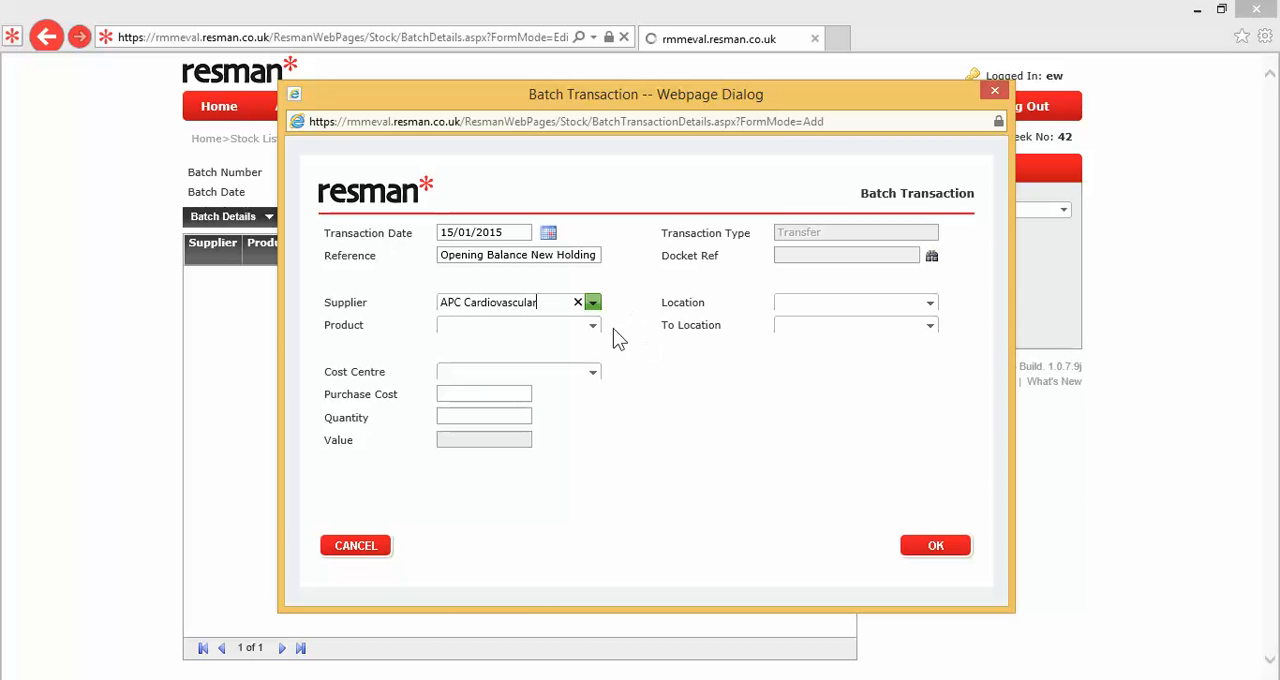
click(593, 330)
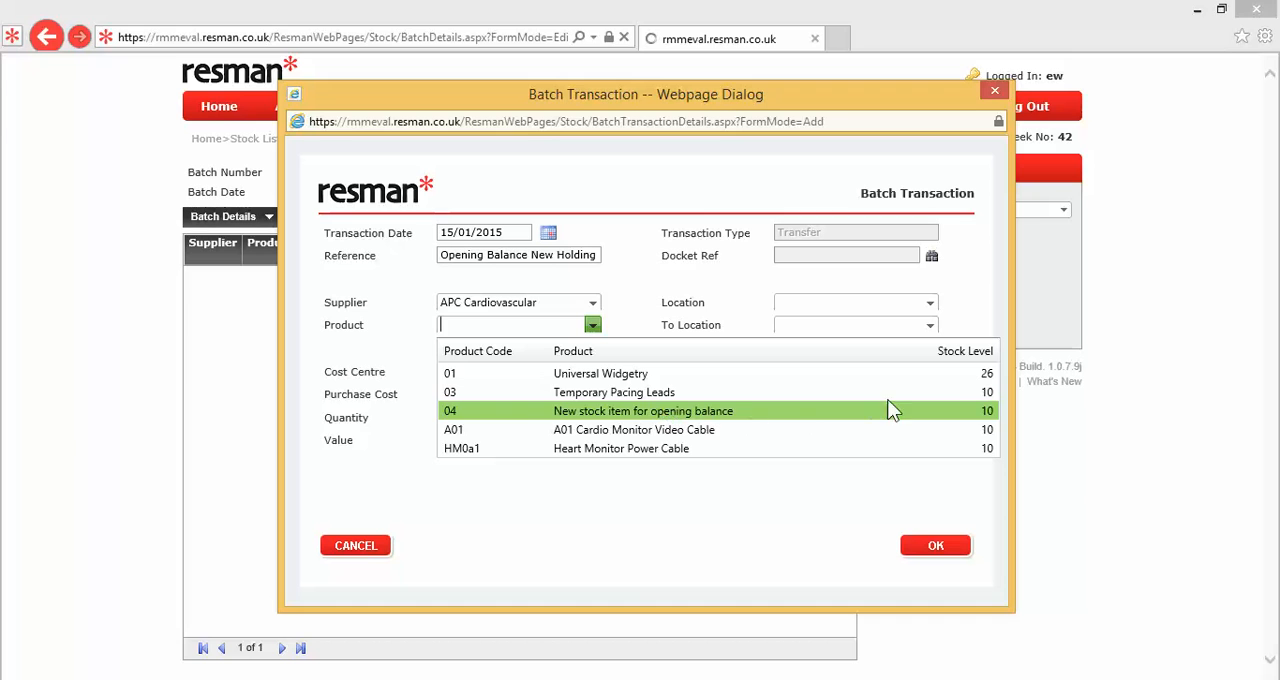
click(971, 412)
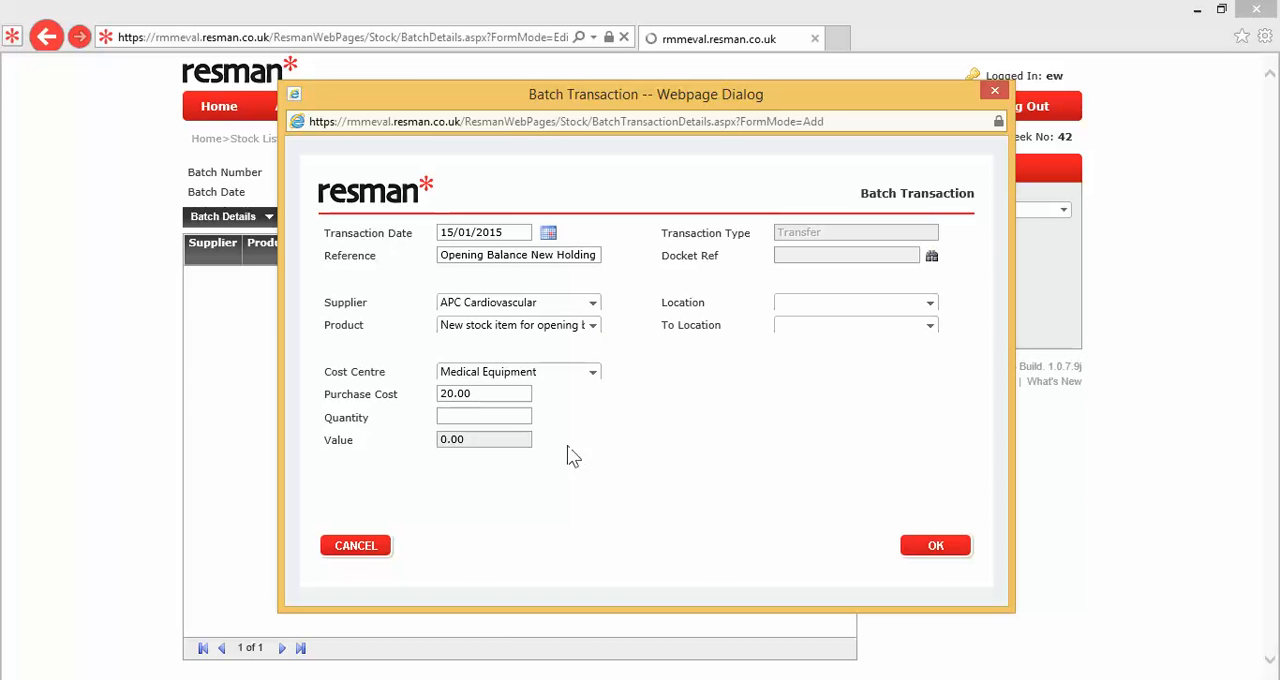
Step: Set the transfer quantity to 5
click(512, 416)
text(5)
key(Tab)
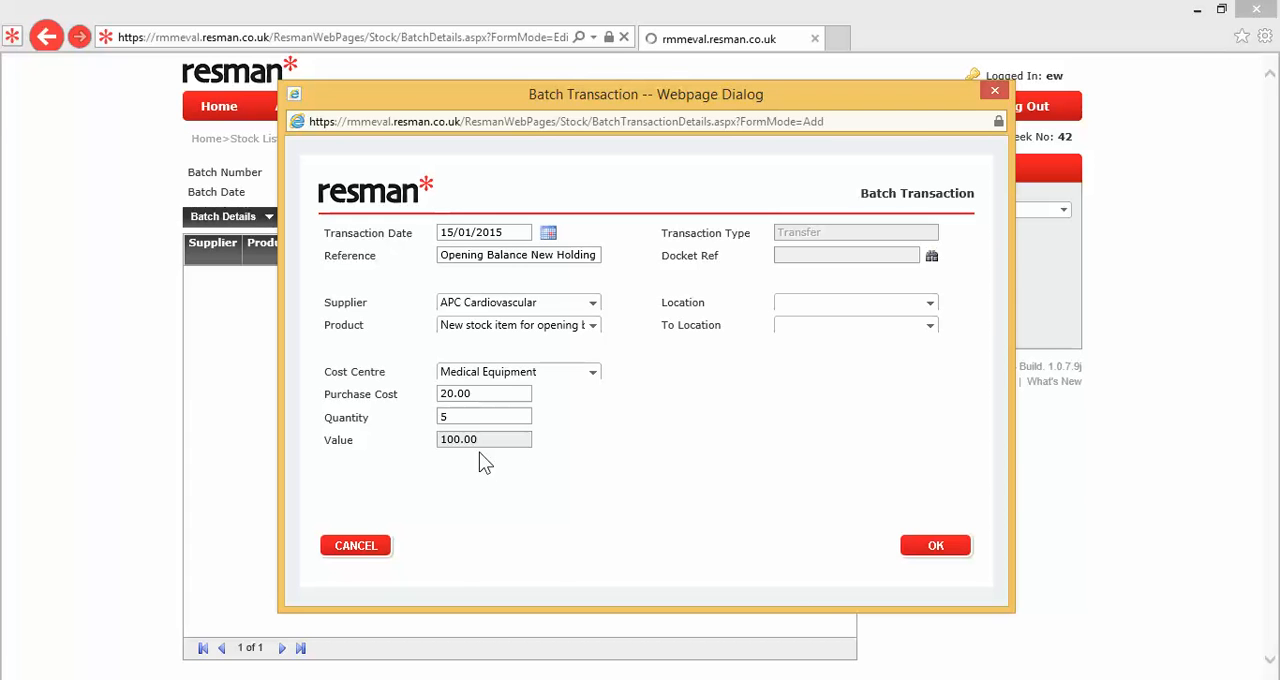
Step: Set the transfer from Medical Electronics to Hull Workshop Stores and add the transaction to the batch
click(930, 304)
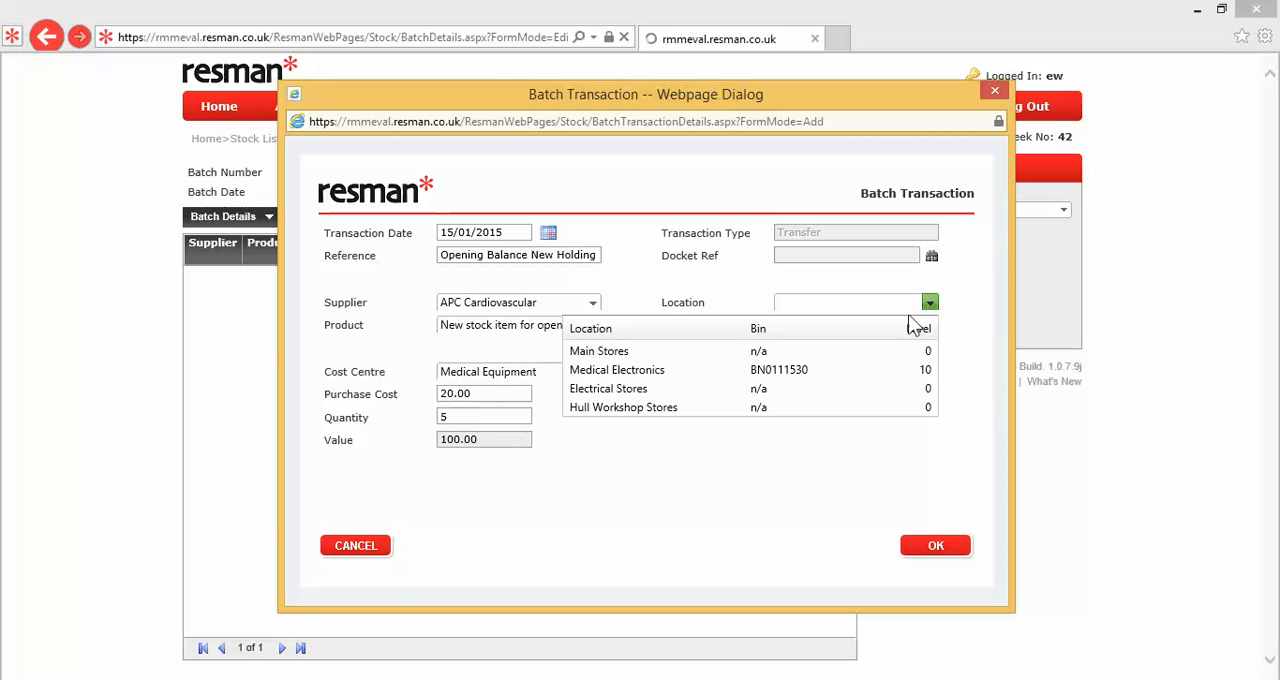
click(863, 382)
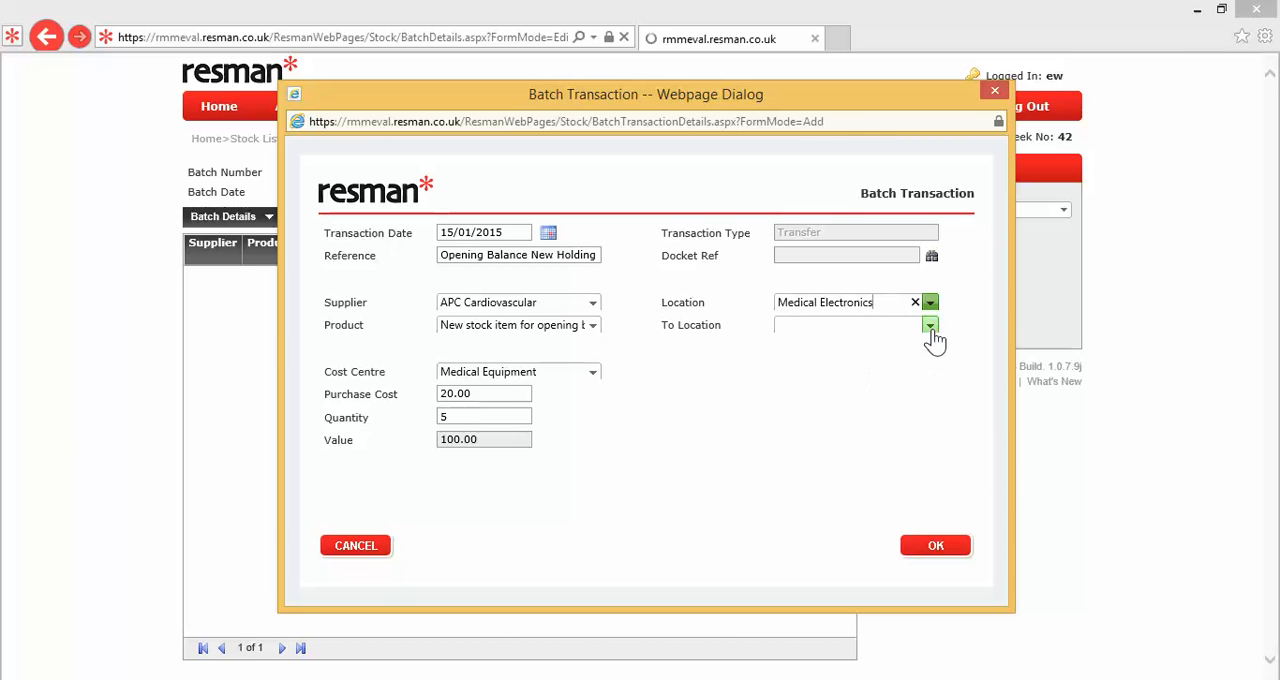
click(930, 326)
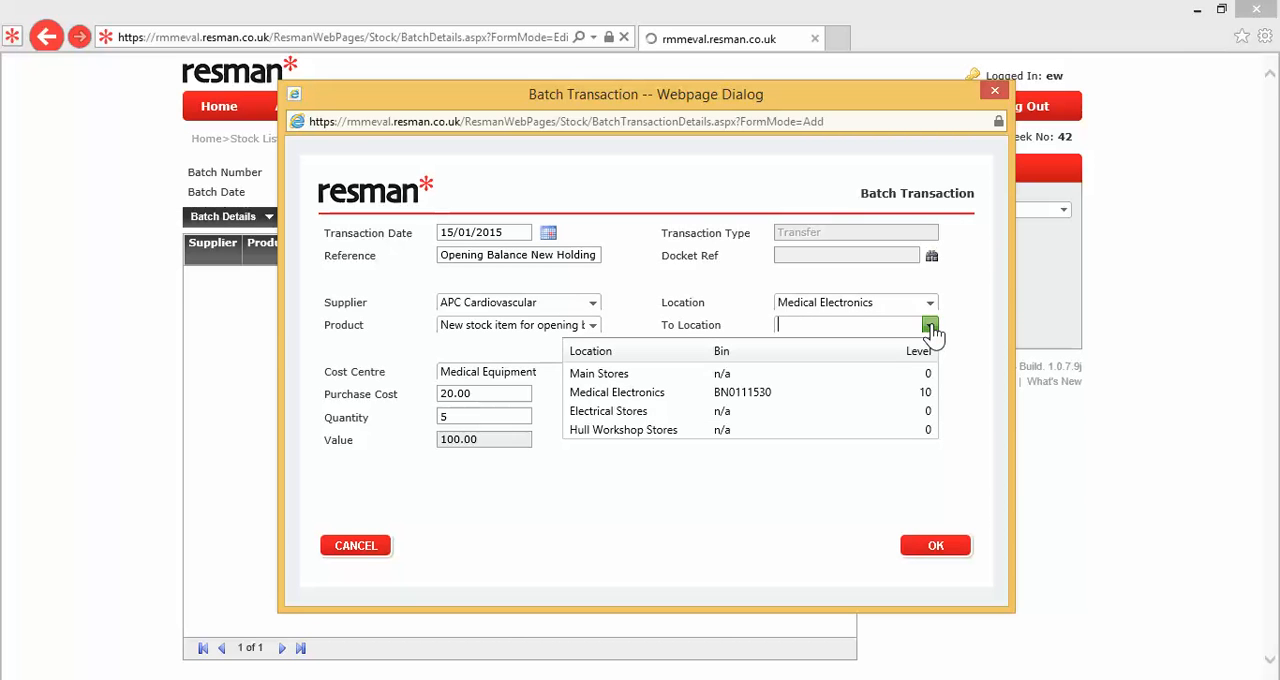
click(735, 433)
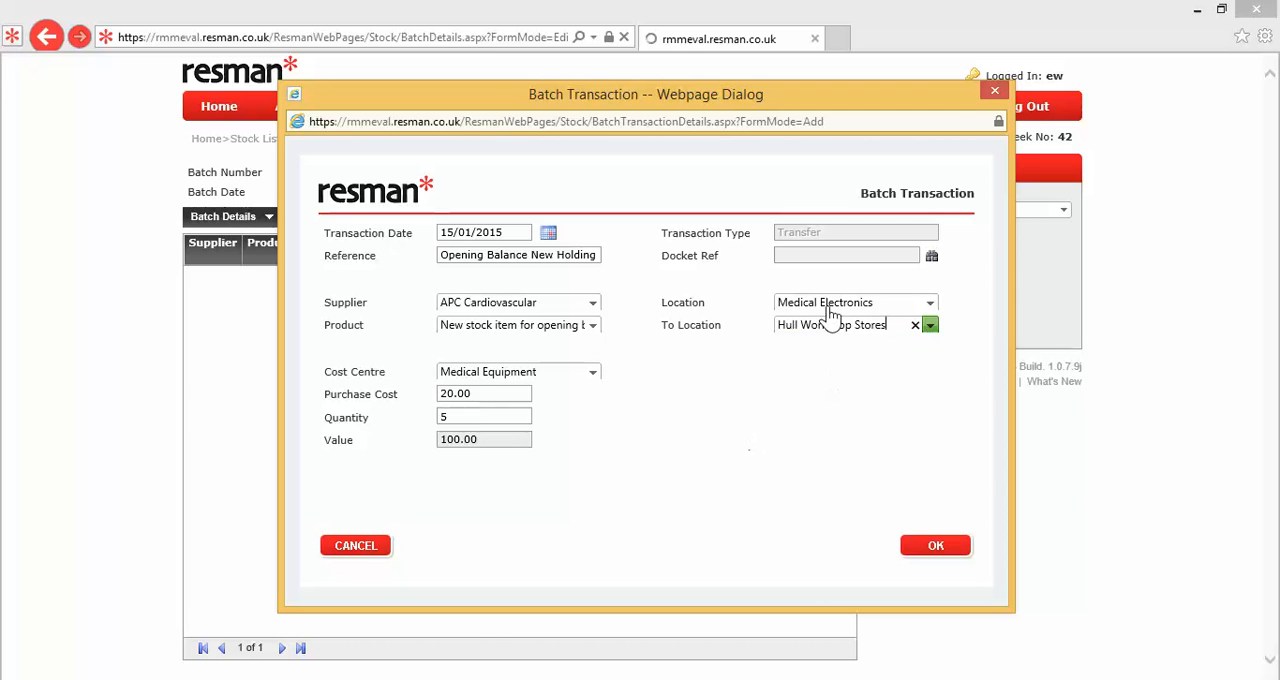
click(922, 552)
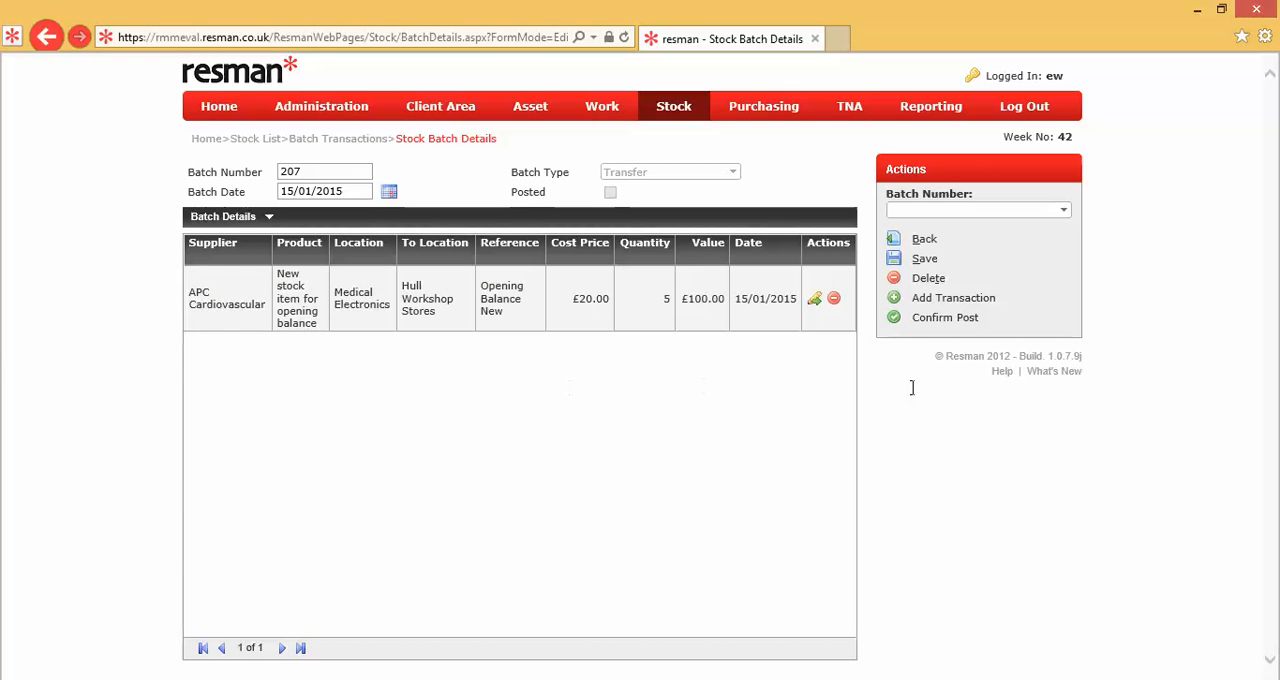
Step: Post the transfer batch and confirm the posting
click(944, 318)
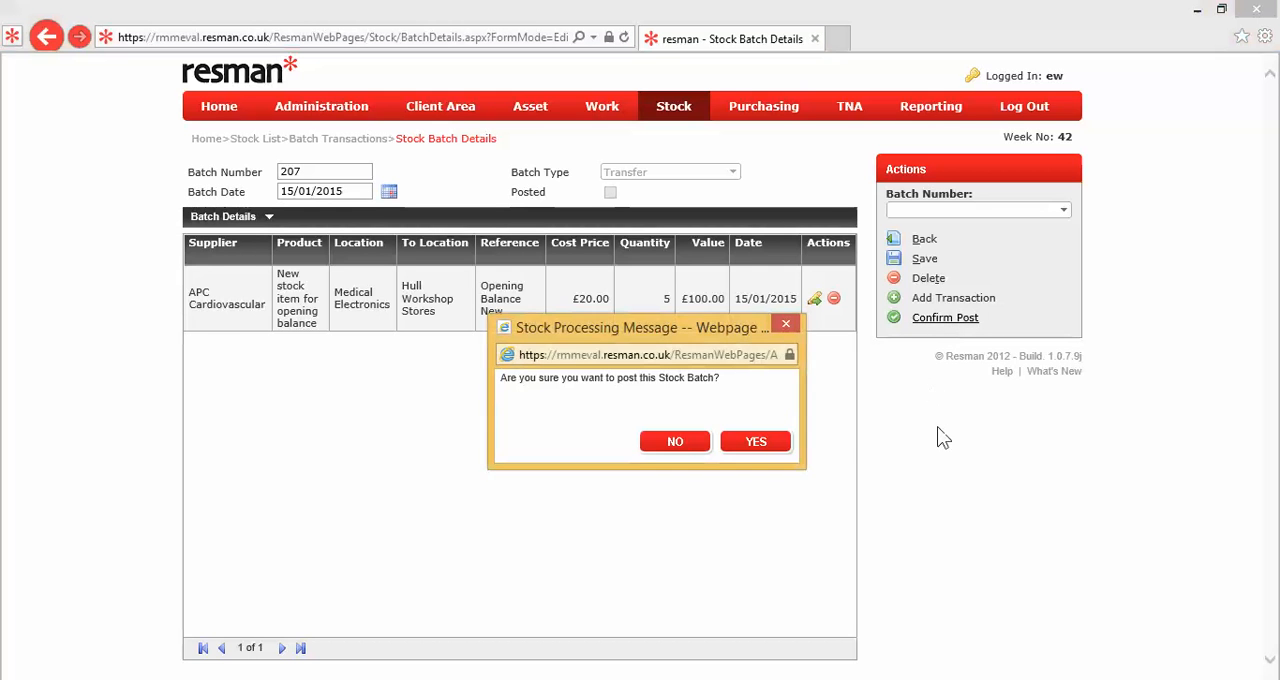
click(777, 449)
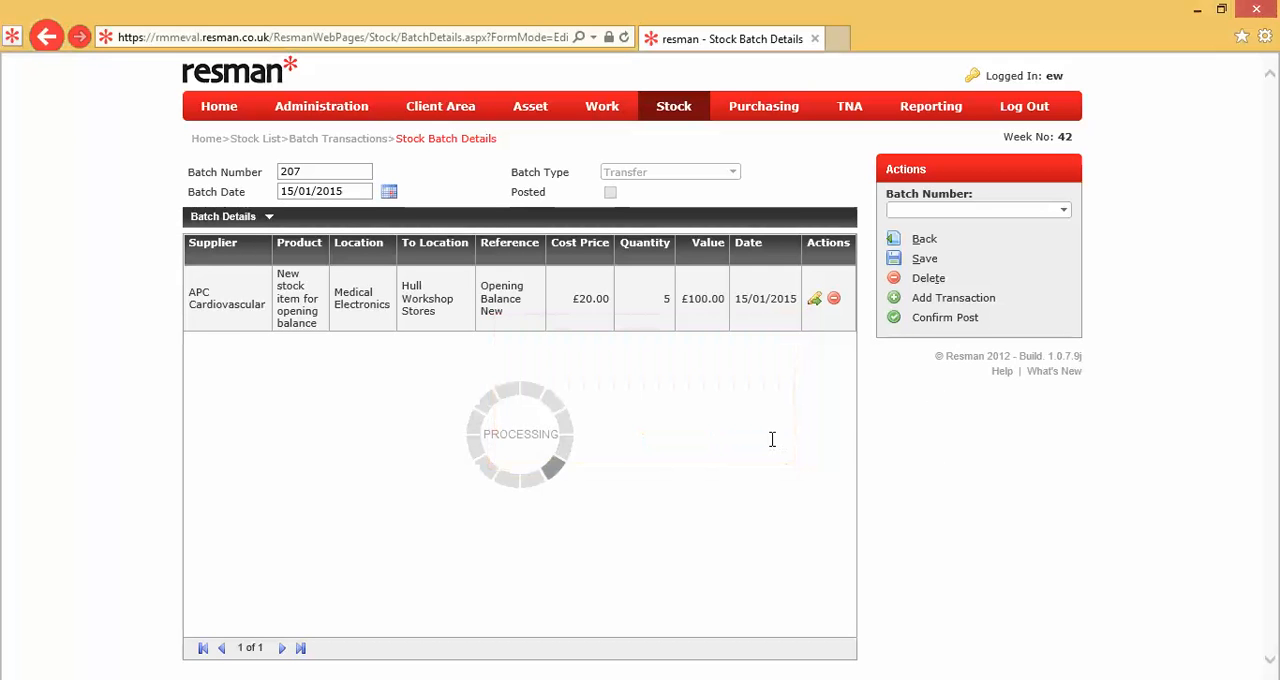
click(648, 423)
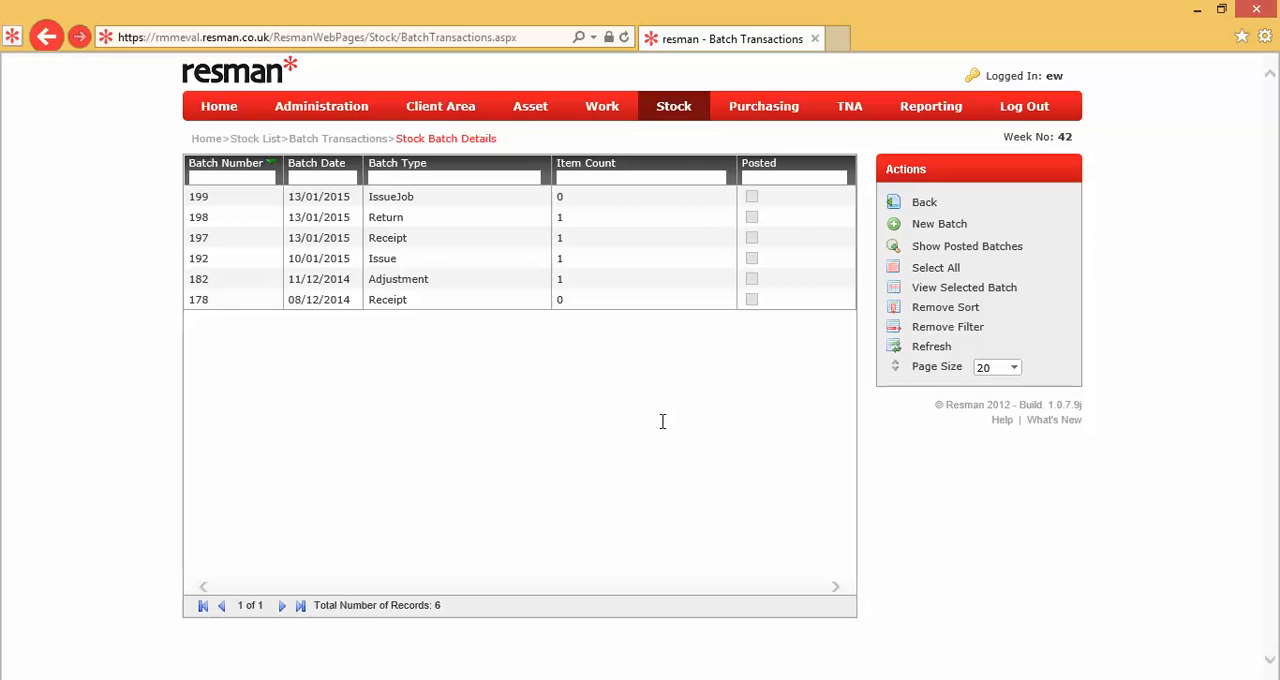
Step: Show the posted batches to check for the new transfer, and return to the stock list
click(557, 215)
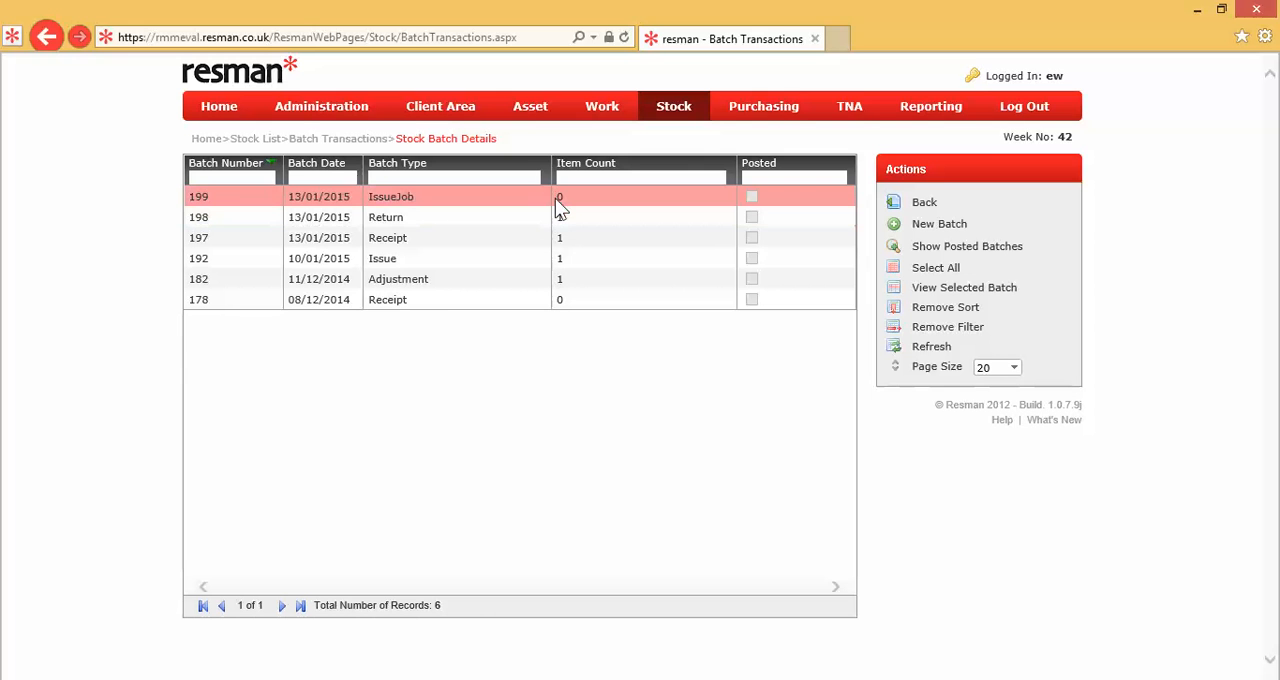
click(968, 256)
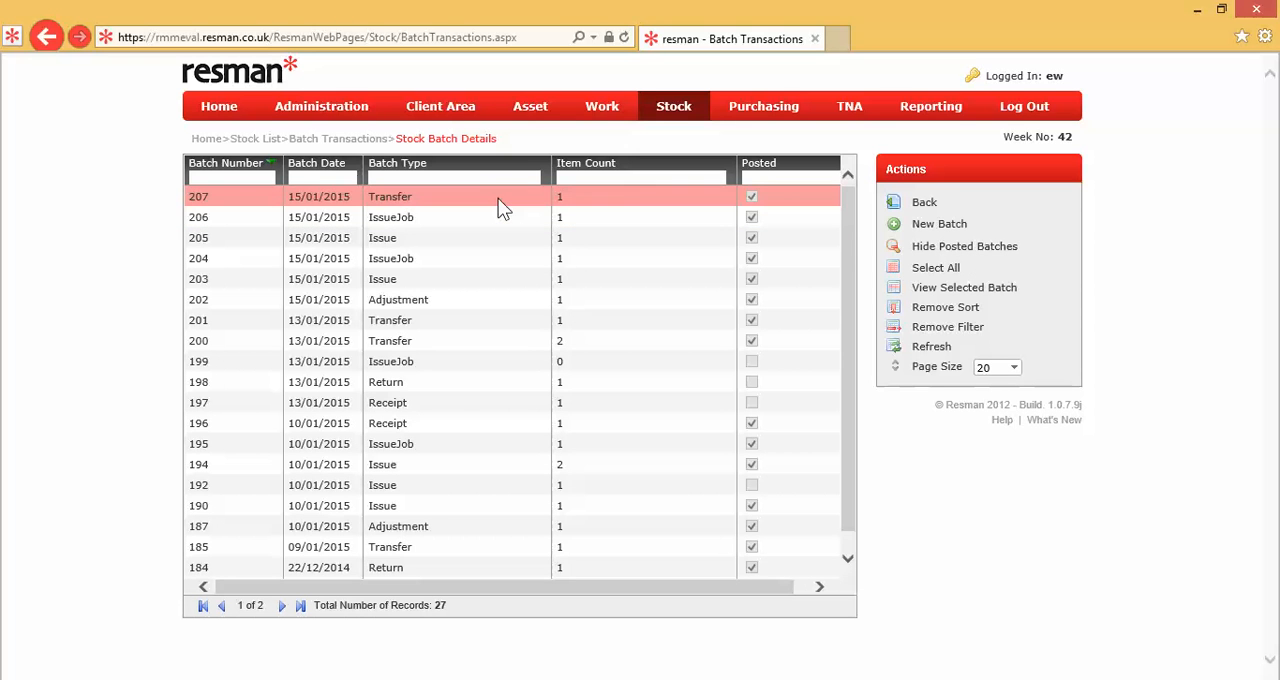
click(274, 146)
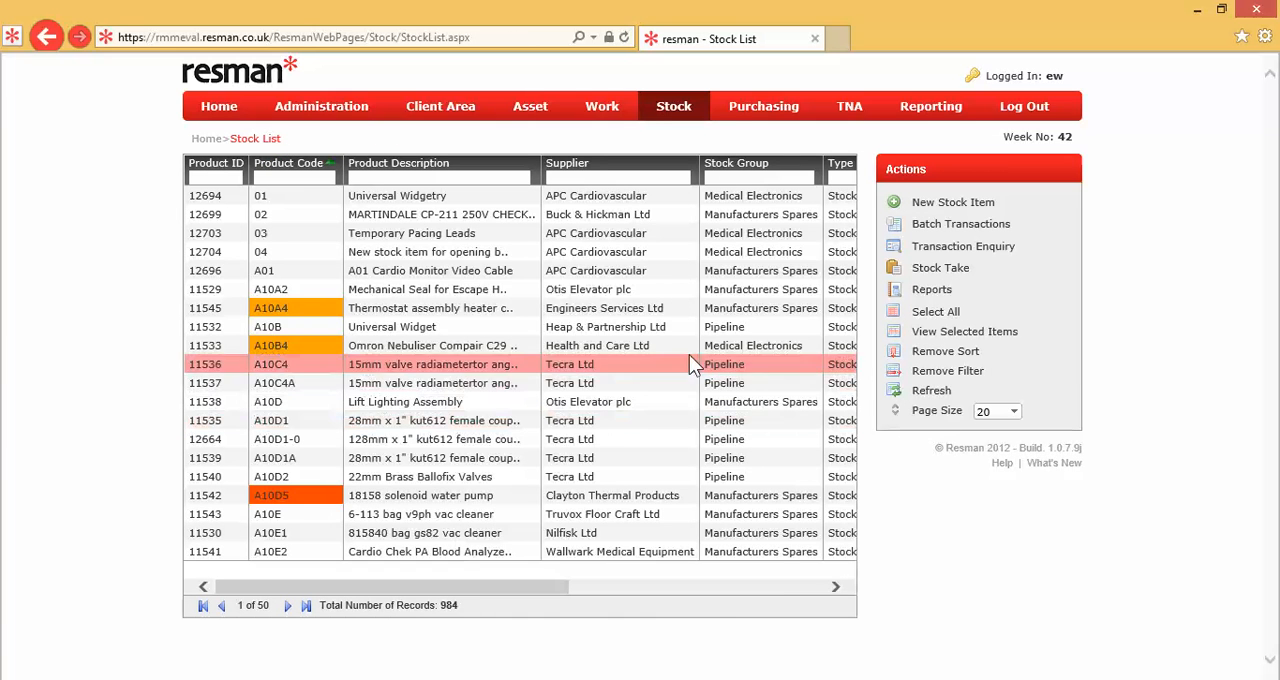
Step: In product 04's stock locations, assign bin BN0111530 to Hull Workshop Stores and save the row
double_click(560, 253)
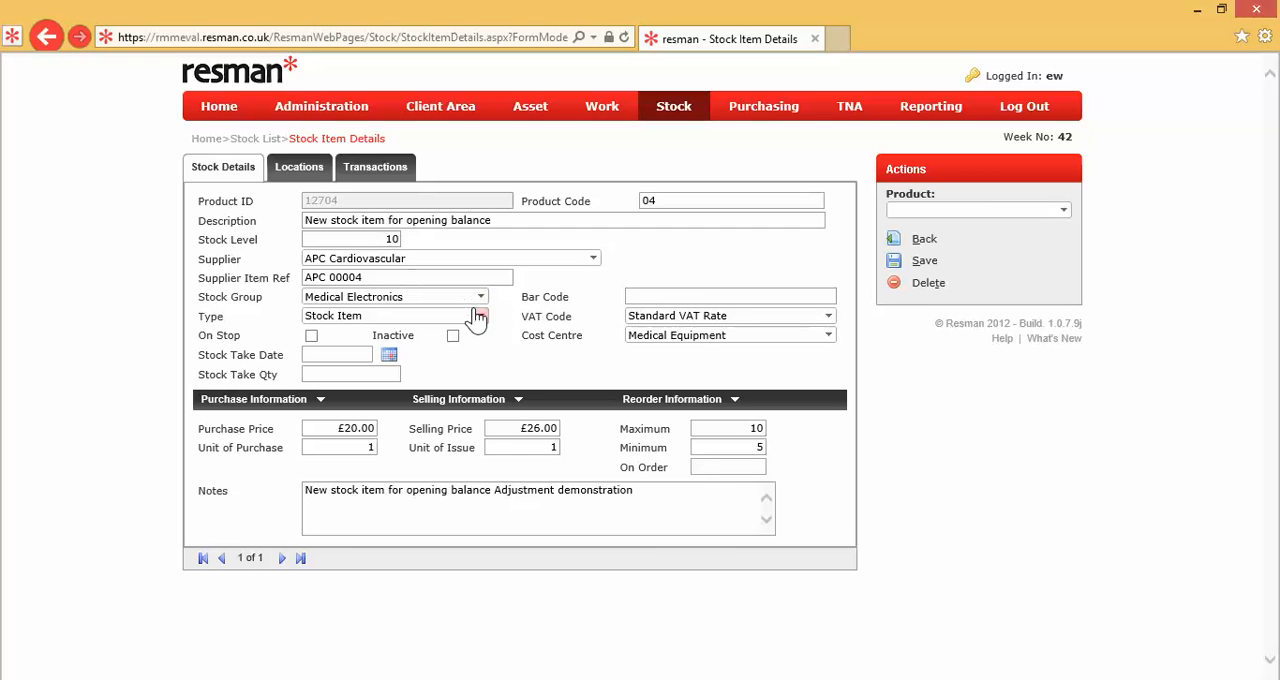
click(295, 171)
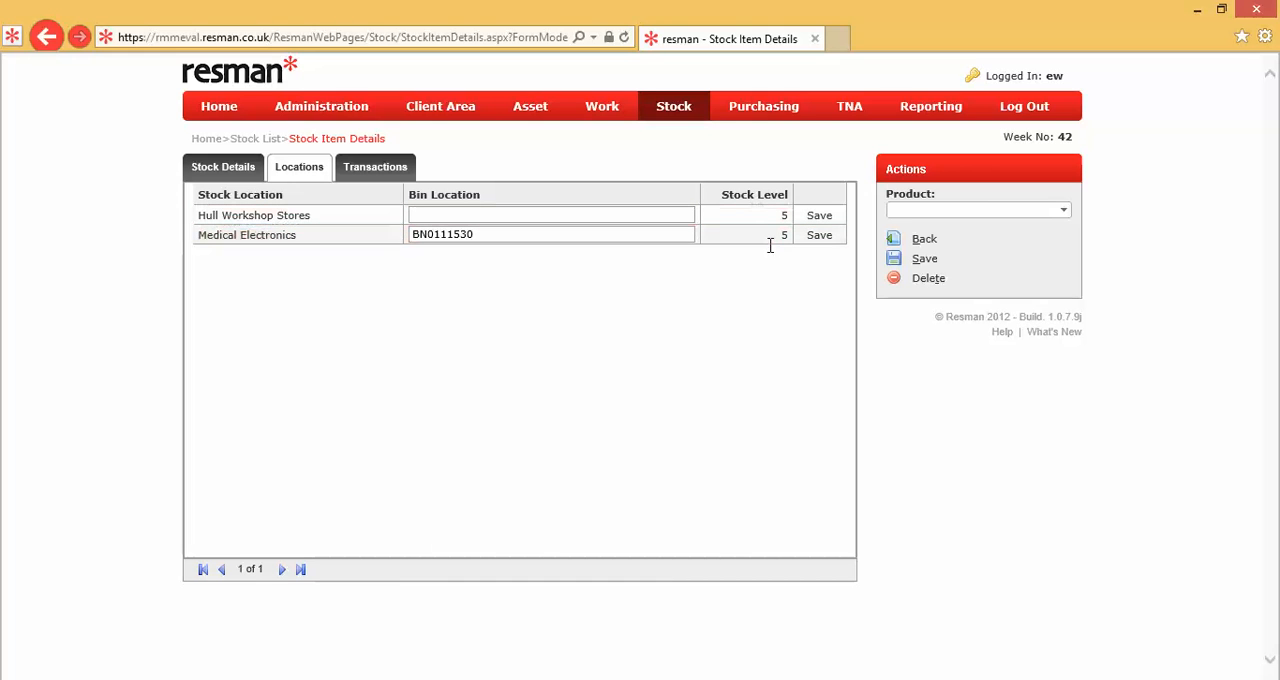
click(526, 213)
text(B)
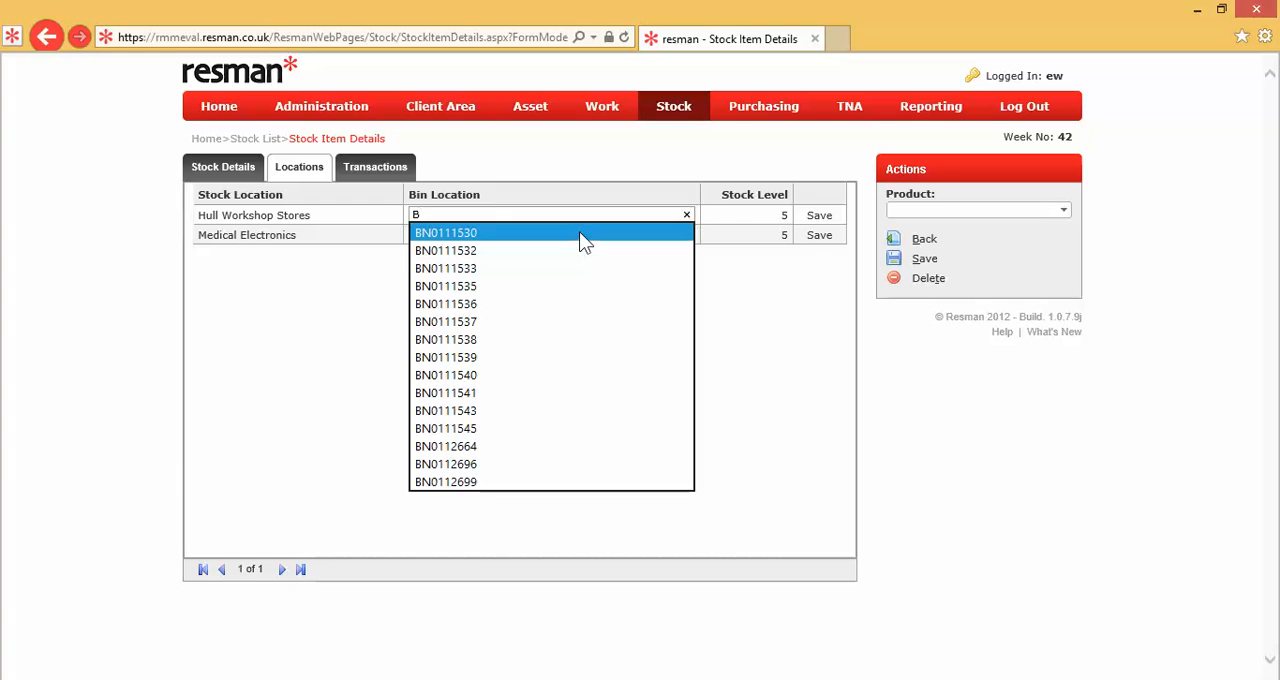
click(580, 232)
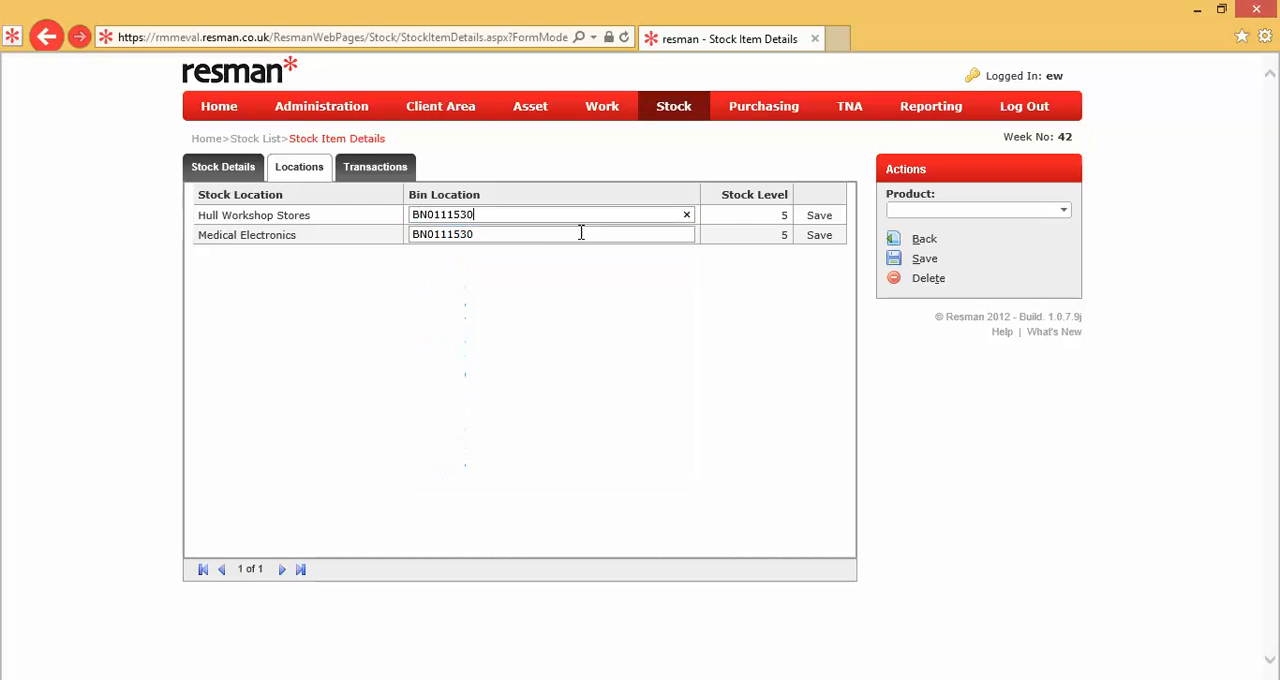
click(822, 217)
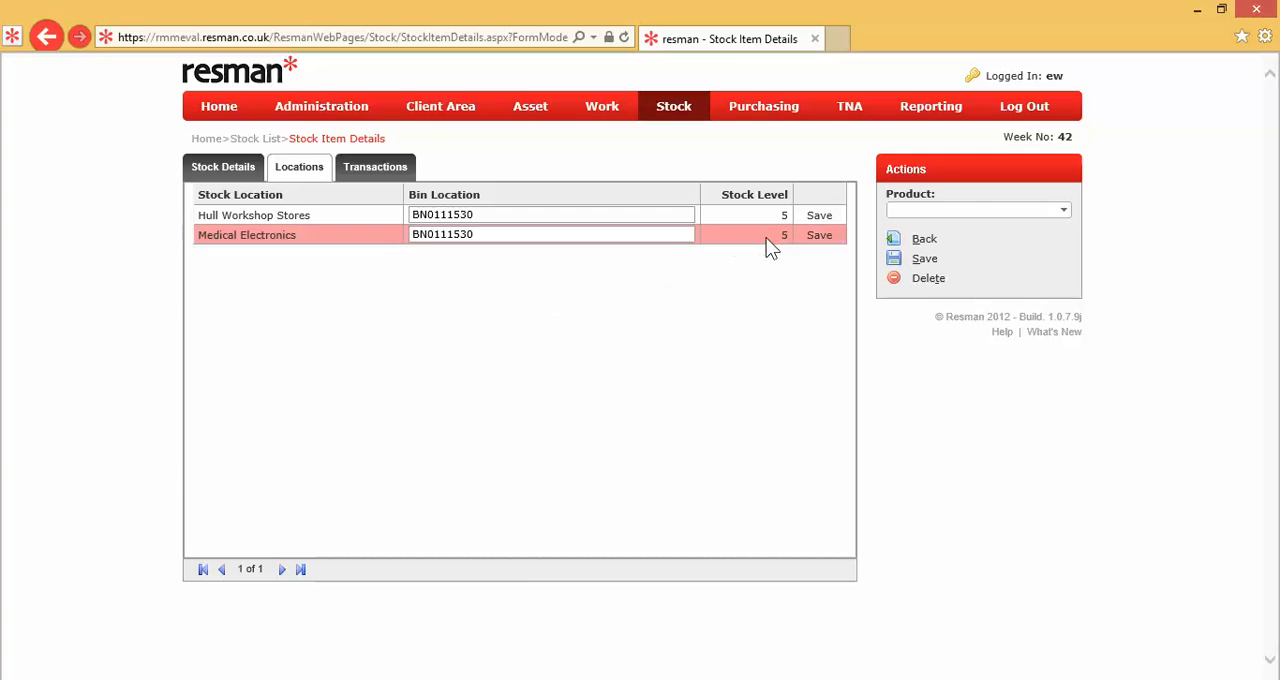
Step: Check the stock item's transaction history for the transfer entries and return to the stock list
click(388, 166)
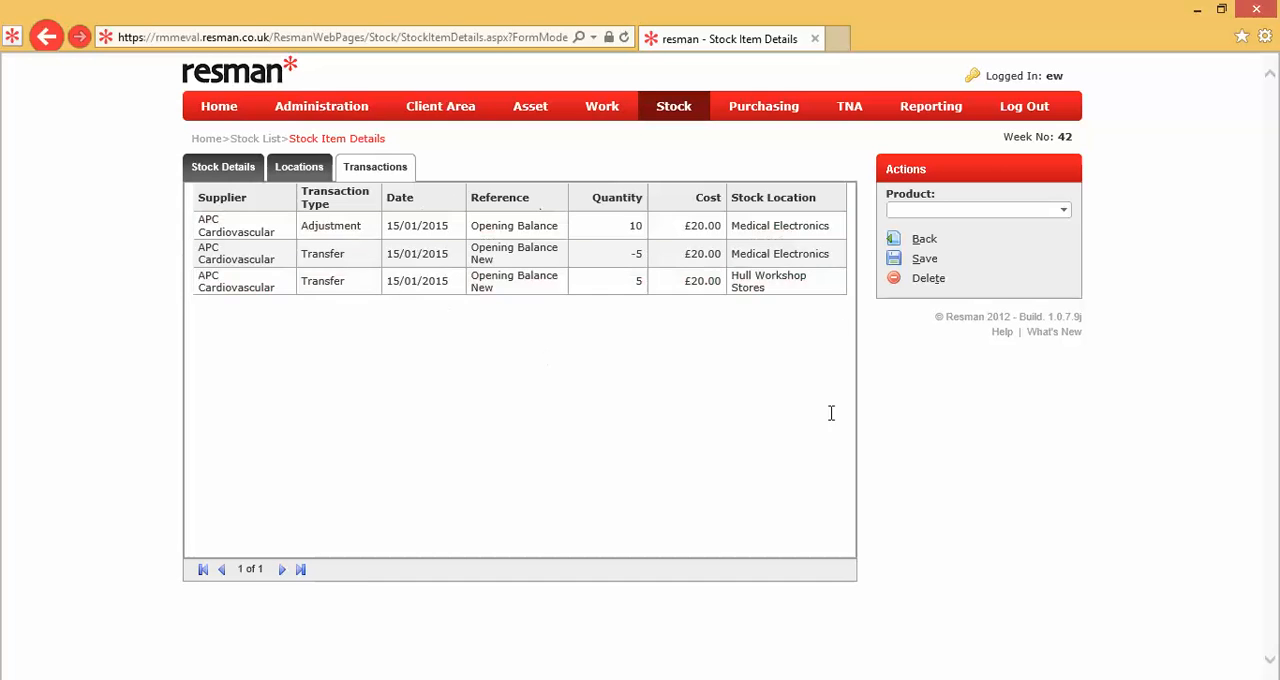
click(925, 242)
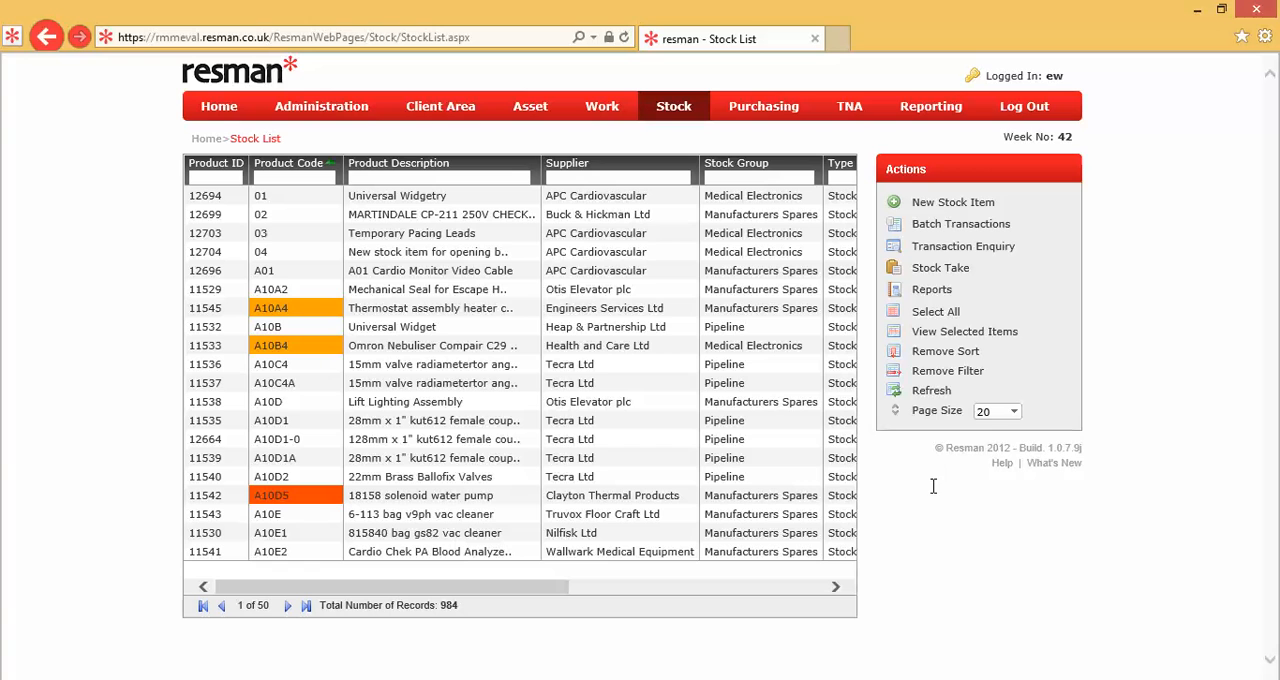
Step: Open the stock transaction enquiry and filter it by supplier APC Cardiovascular
click(945, 252)
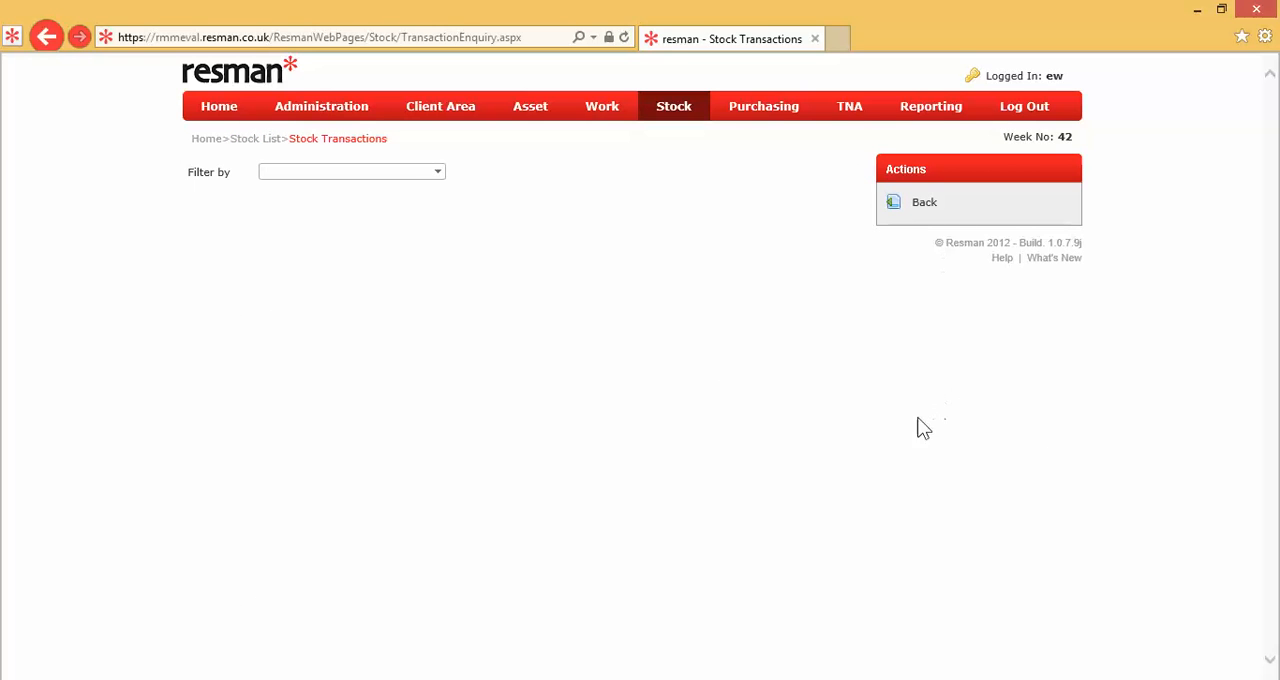
click(438, 173)
click(388, 210)
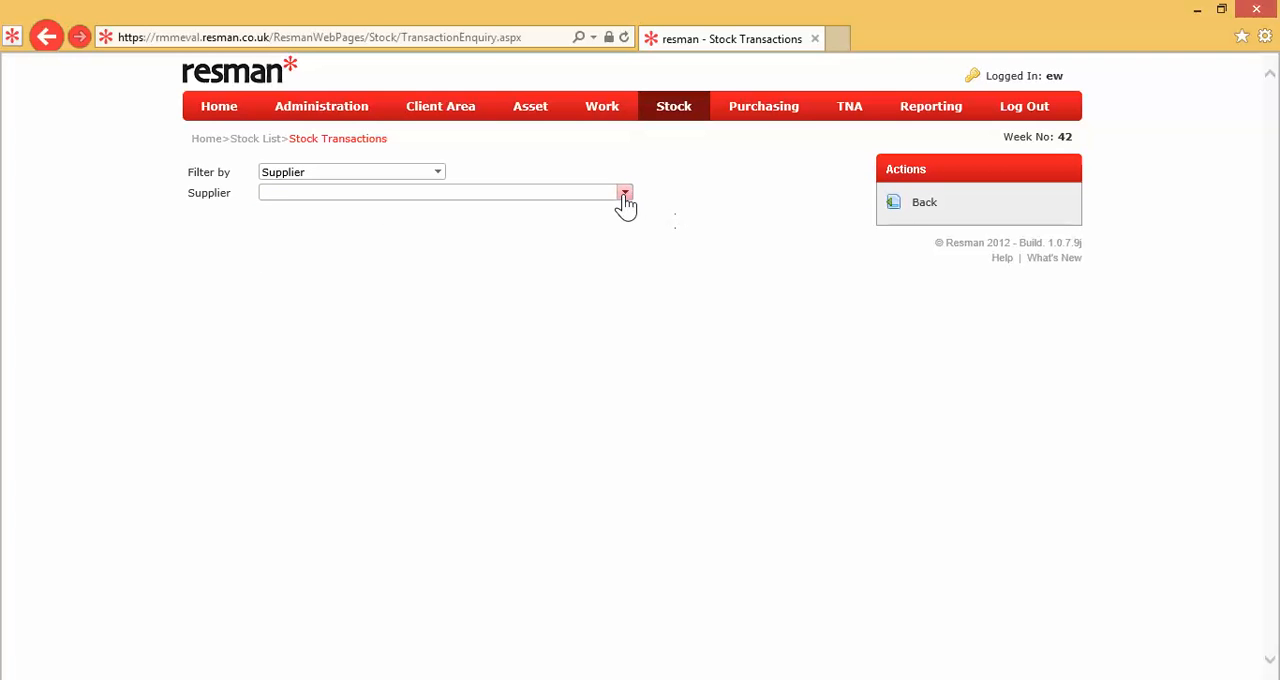
click(625, 195)
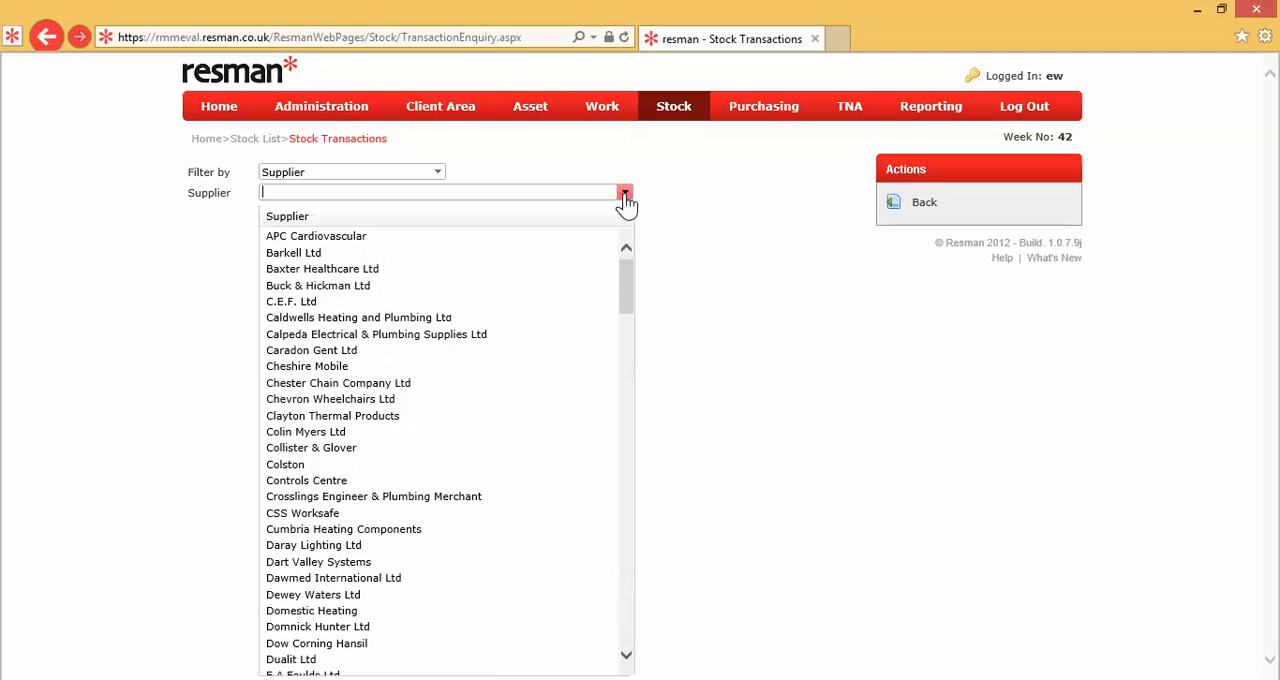
click(433, 236)
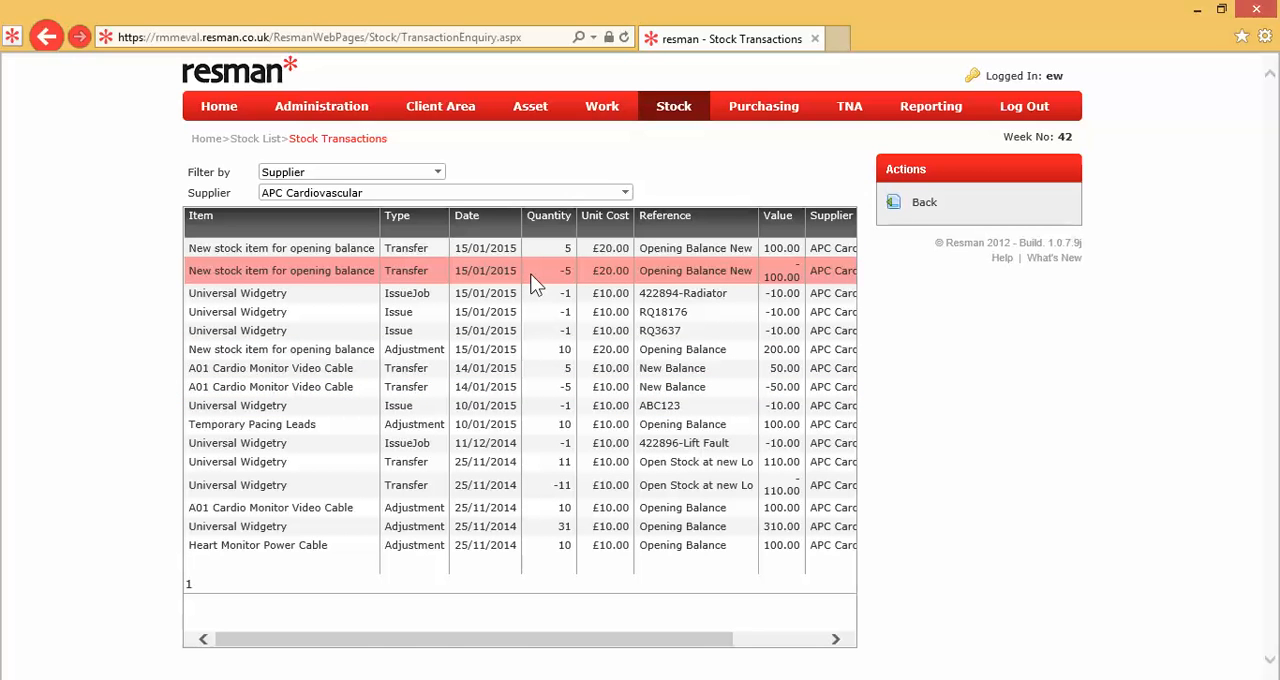
Step: Filter the transaction enquiry by product item 04, New stock item for opening balance
click(440, 177)
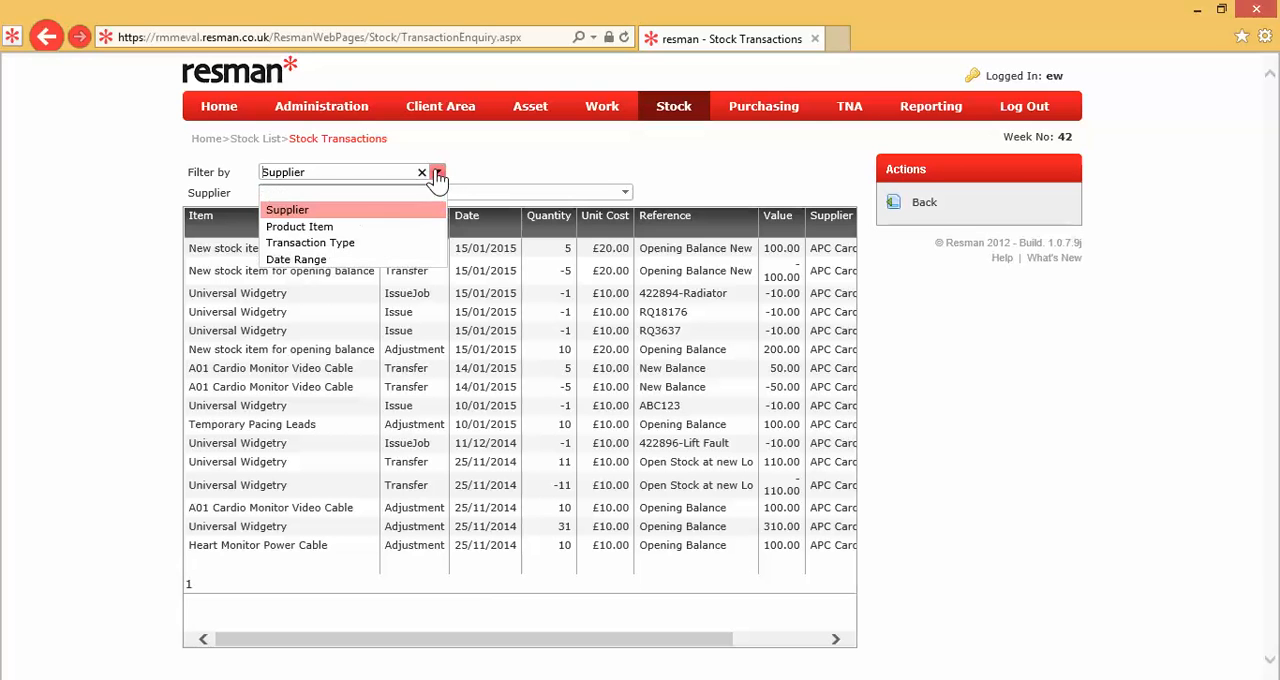
click(386, 228)
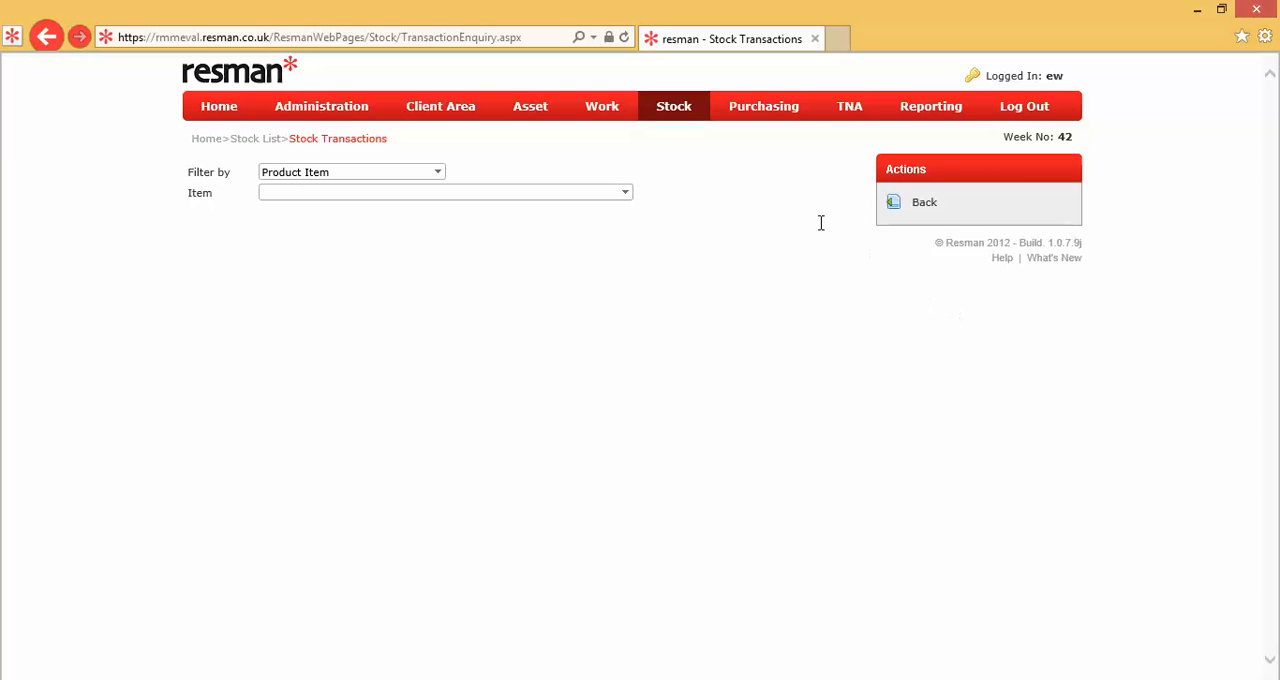
click(624, 195)
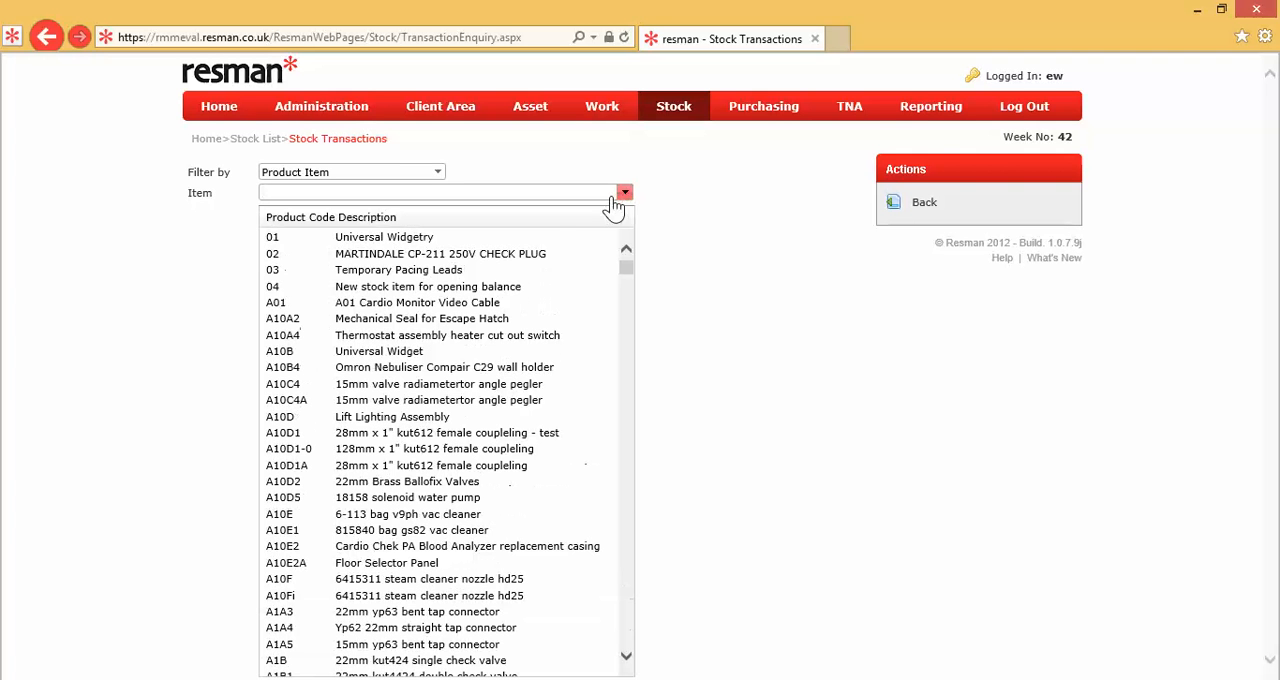
click(523, 285)
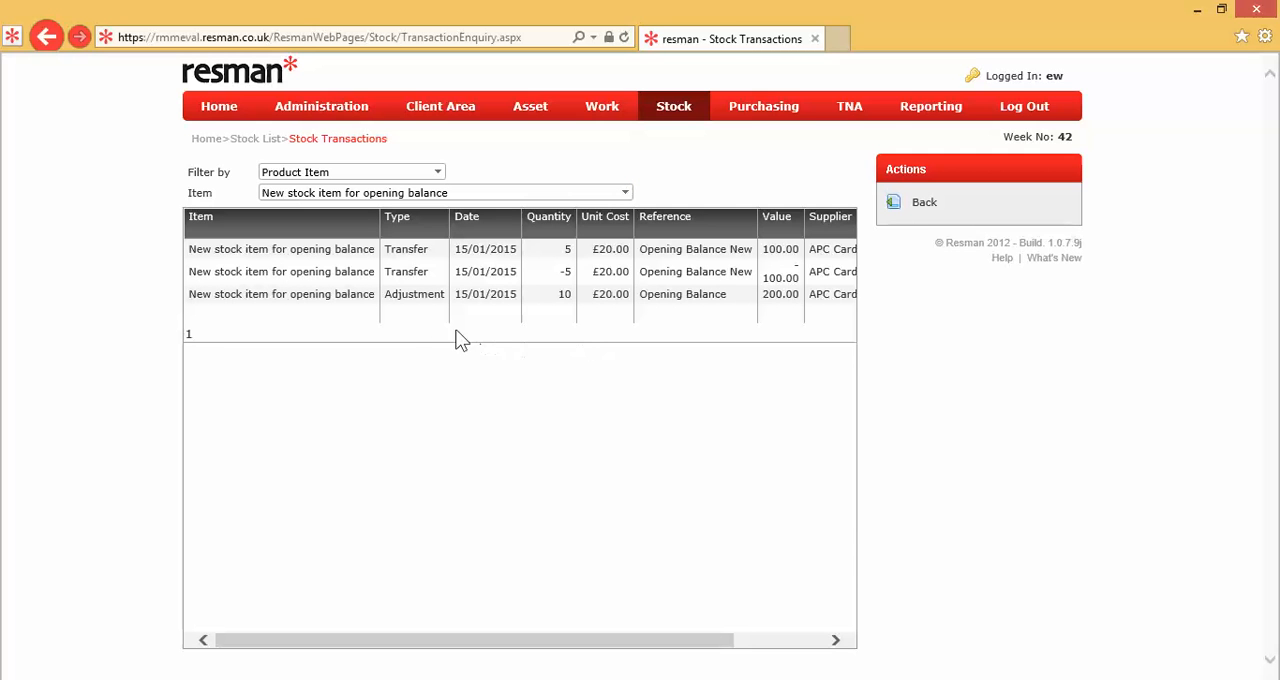
click(423, 303)
Step: Filter the transaction enquiry by transaction type Transfer, and return to the stock list
click(437, 174)
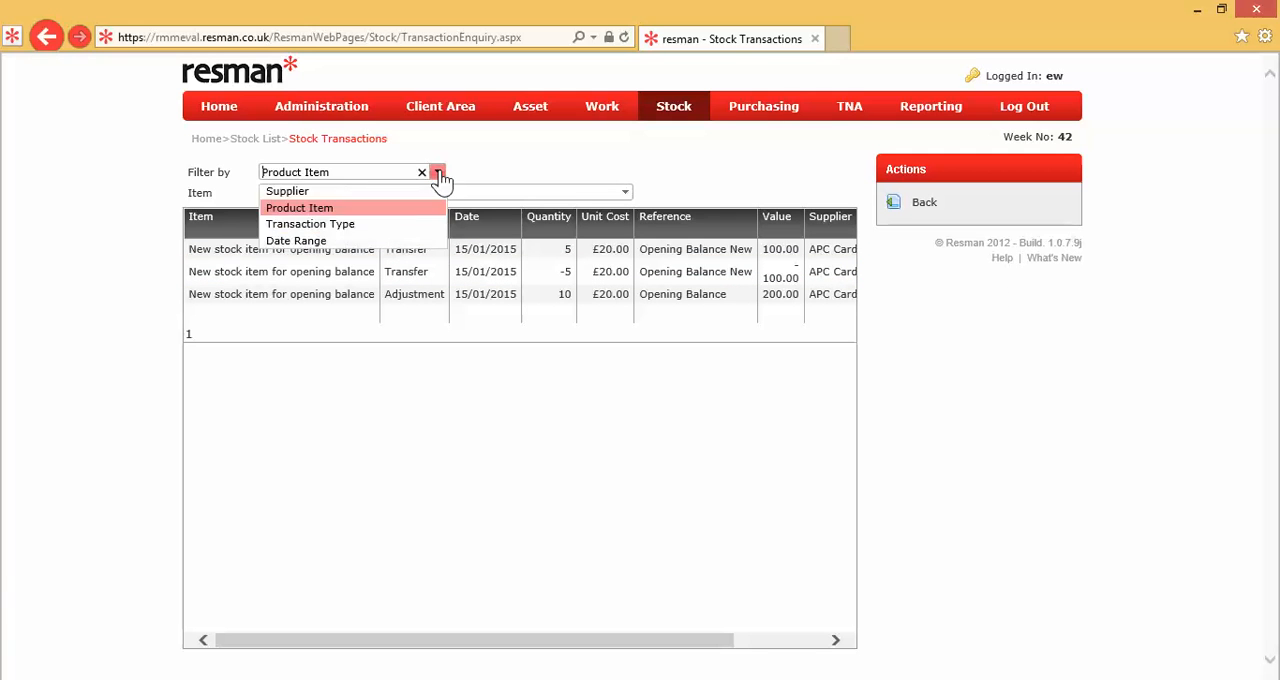
click(400, 242)
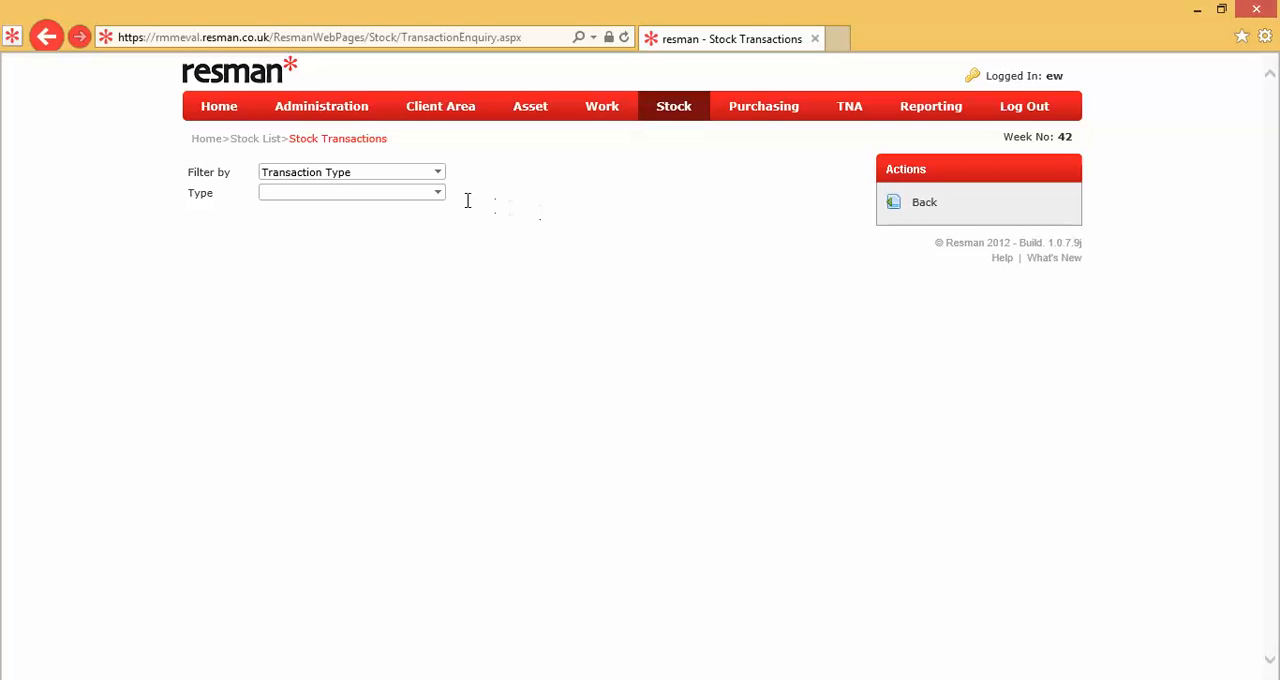
click(438, 199)
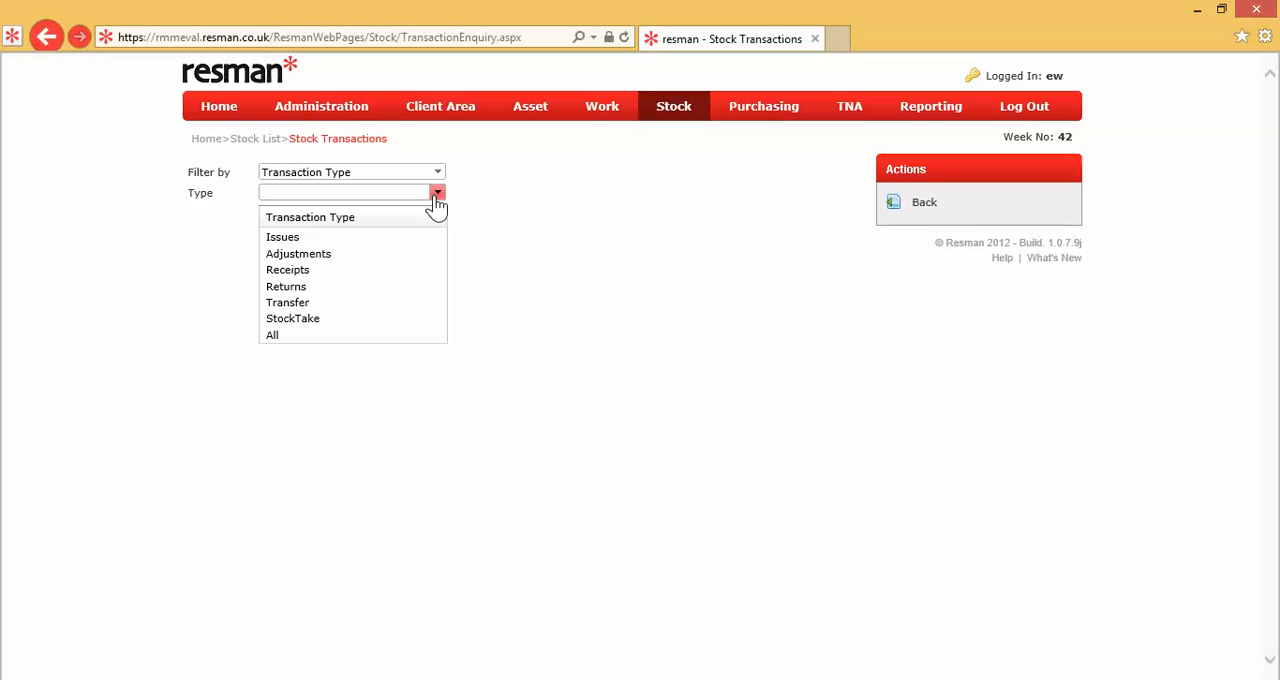
click(353, 300)
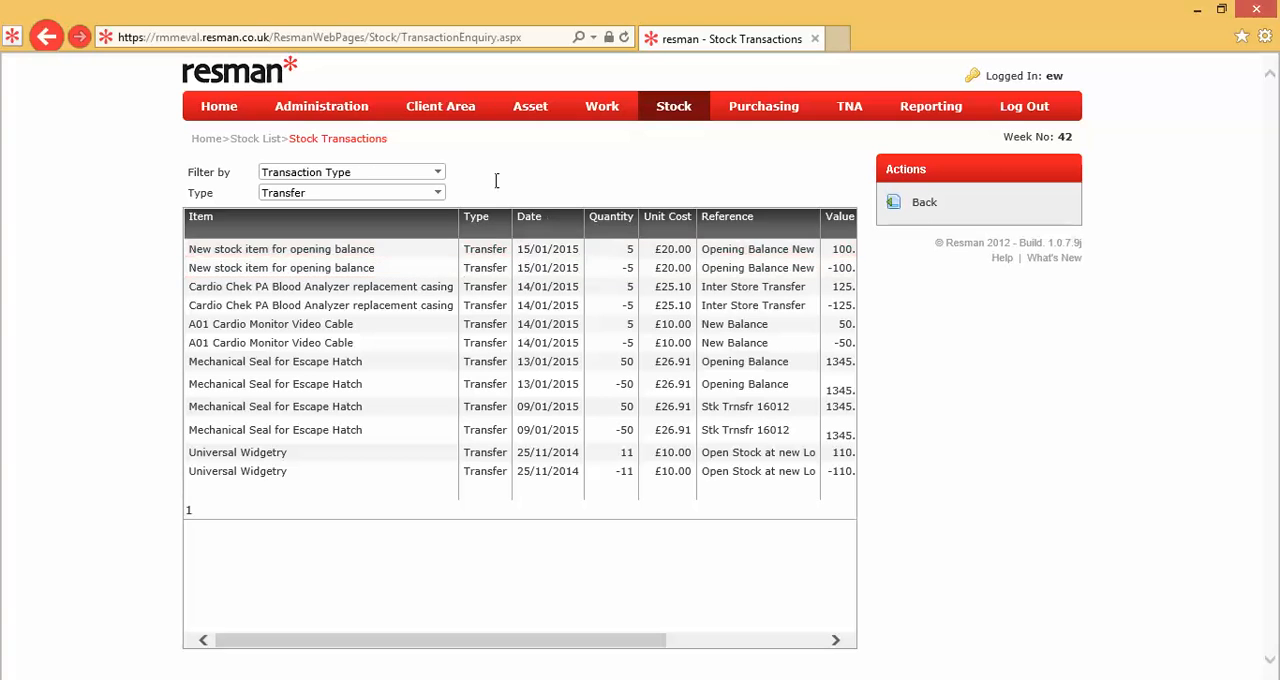
click(438, 174)
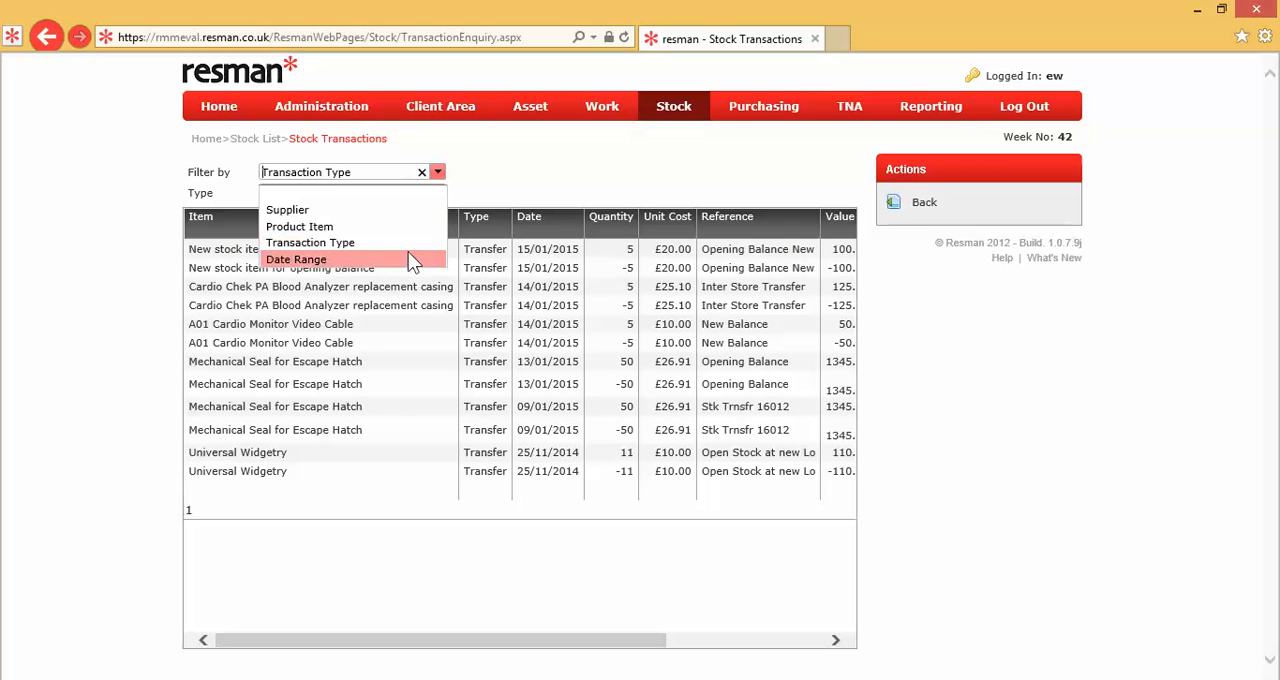
click(971, 286)
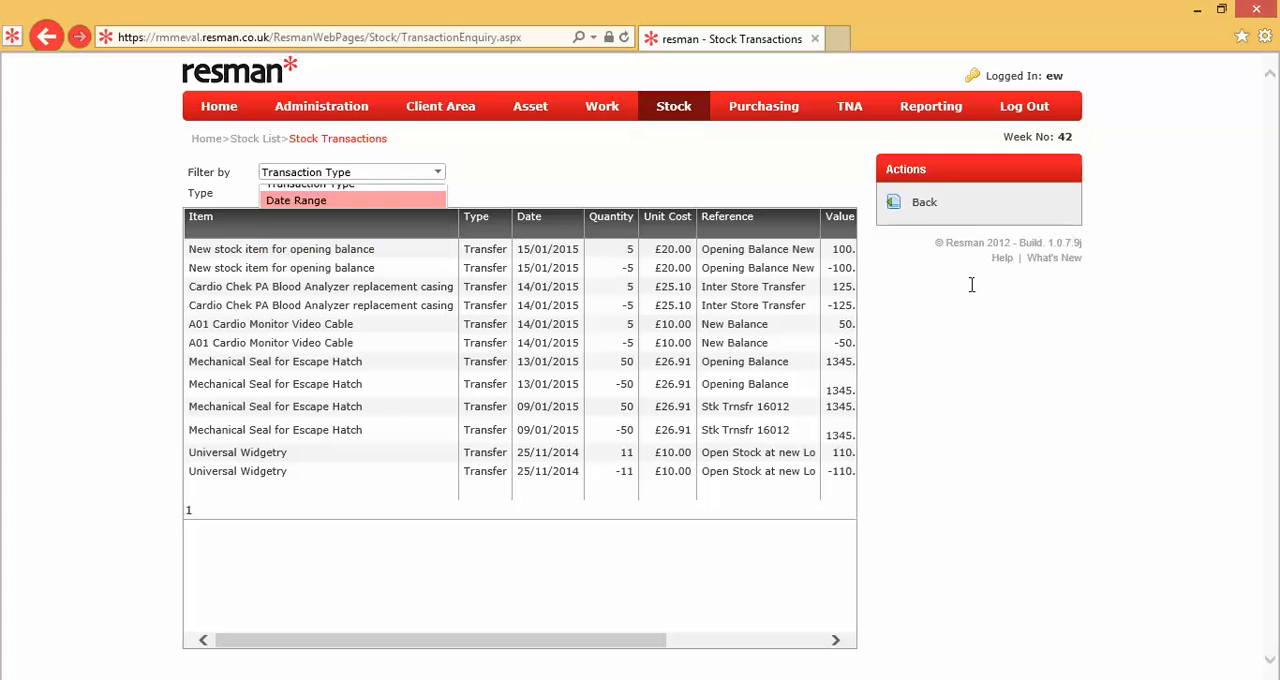
click(924, 203)
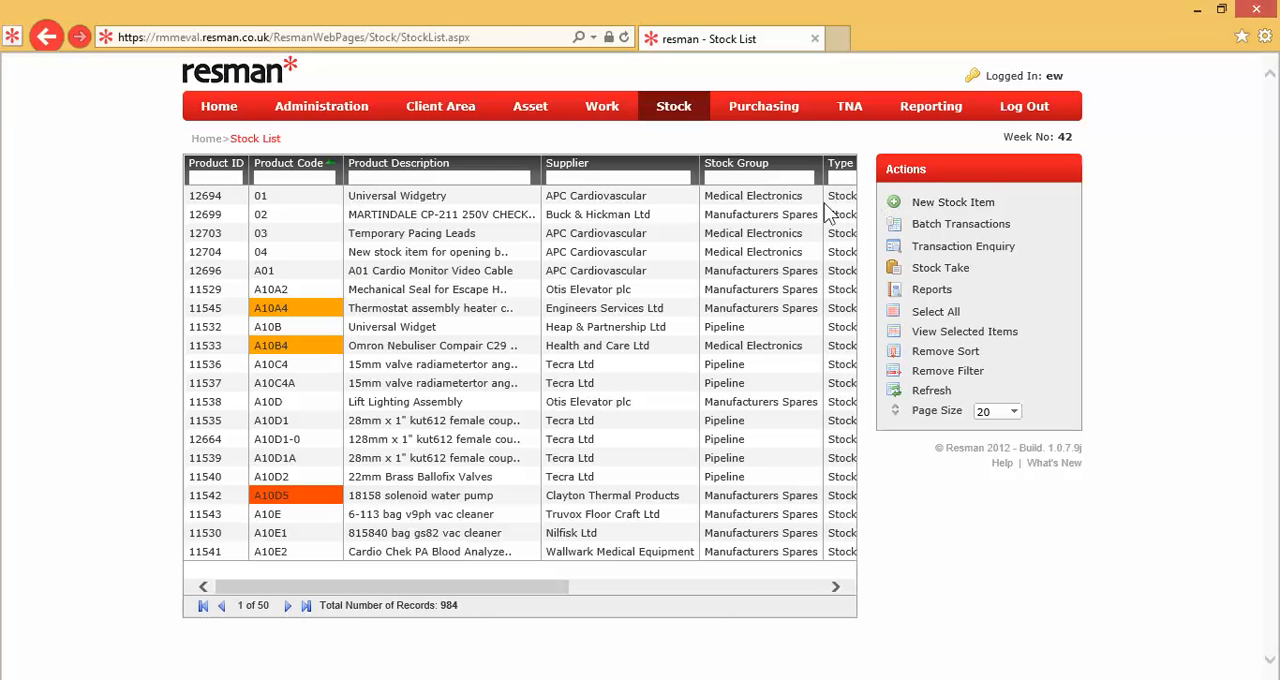
Step: Run the Stock - Transaction Report for product 04 from the stock list
click(568, 251)
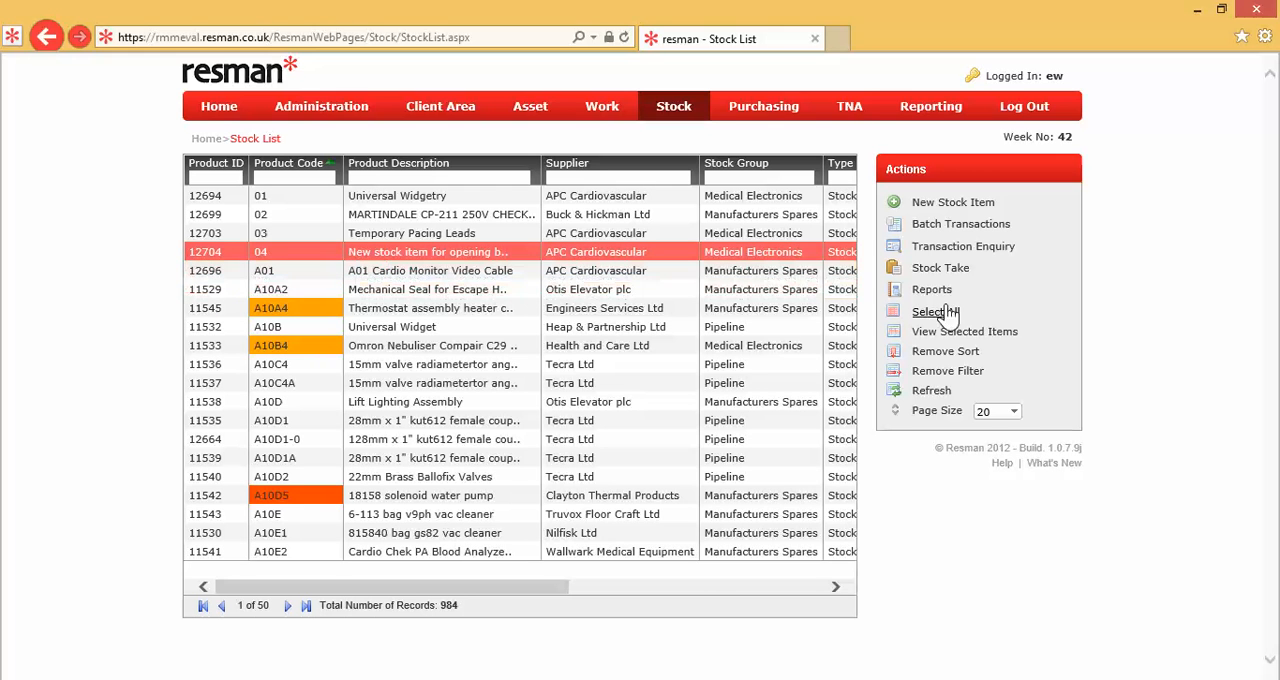
click(935, 291)
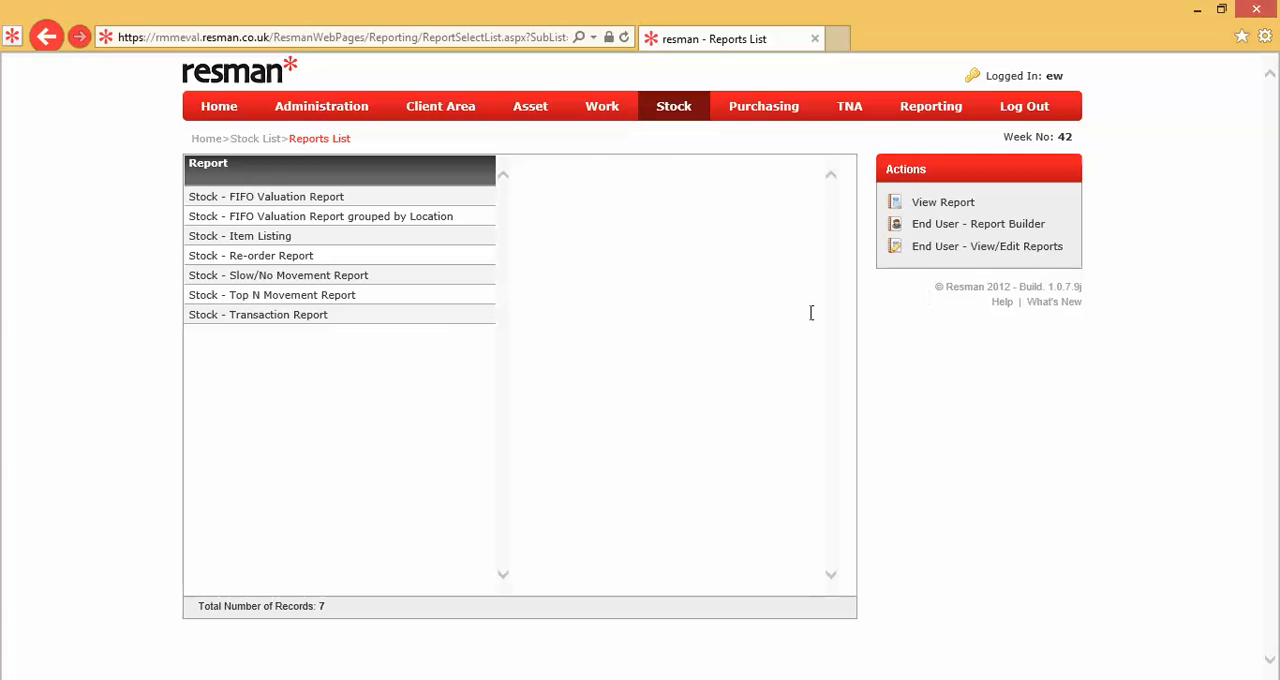
click(434, 319)
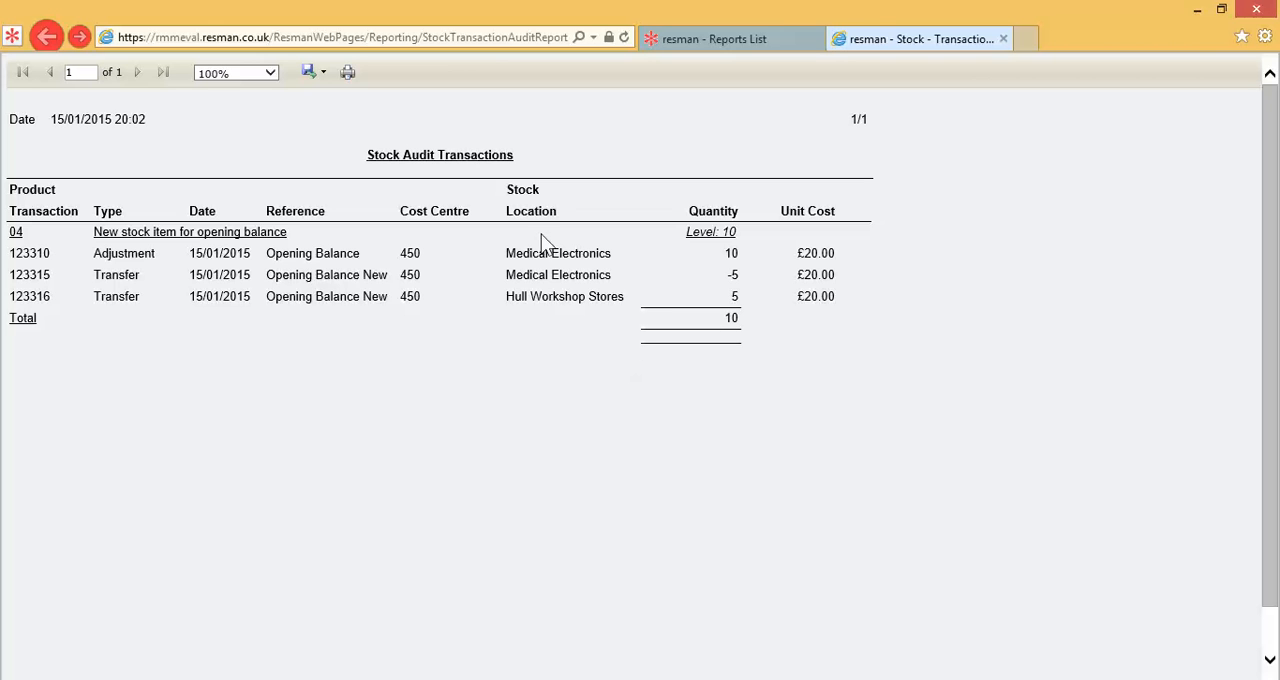
Step: Show the transaction report's export formats, and return to the stock list
click(318, 78)
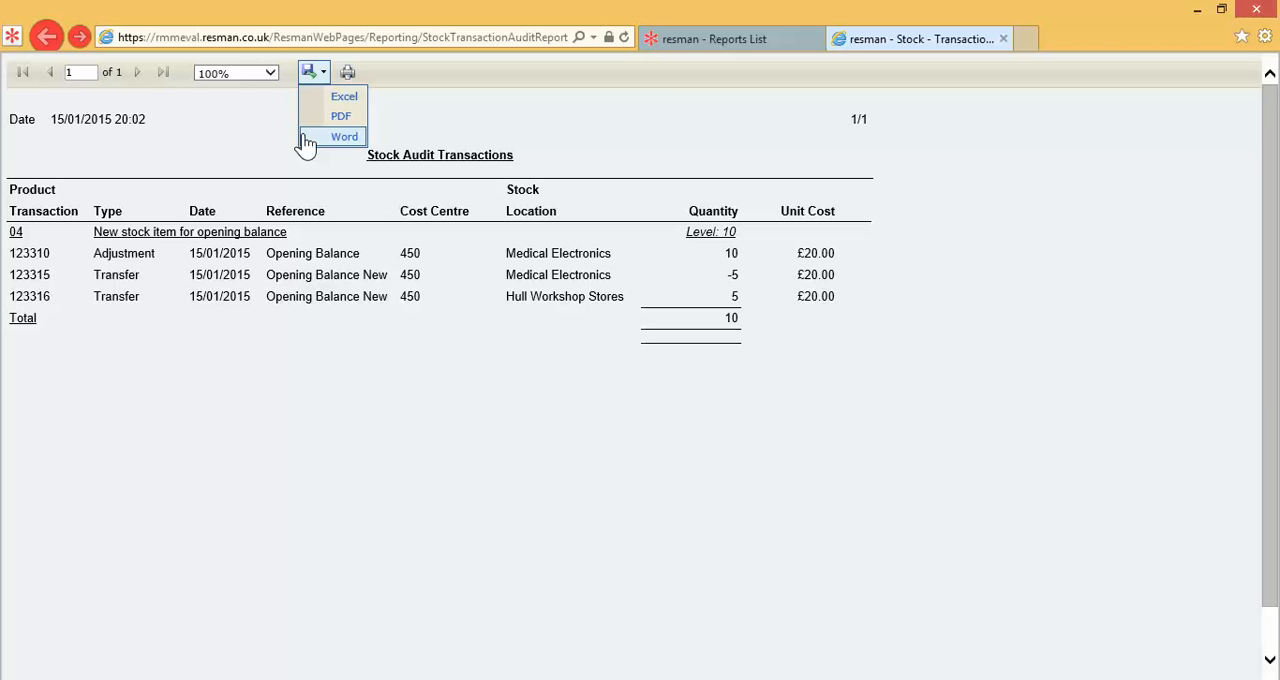
click(713, 42)
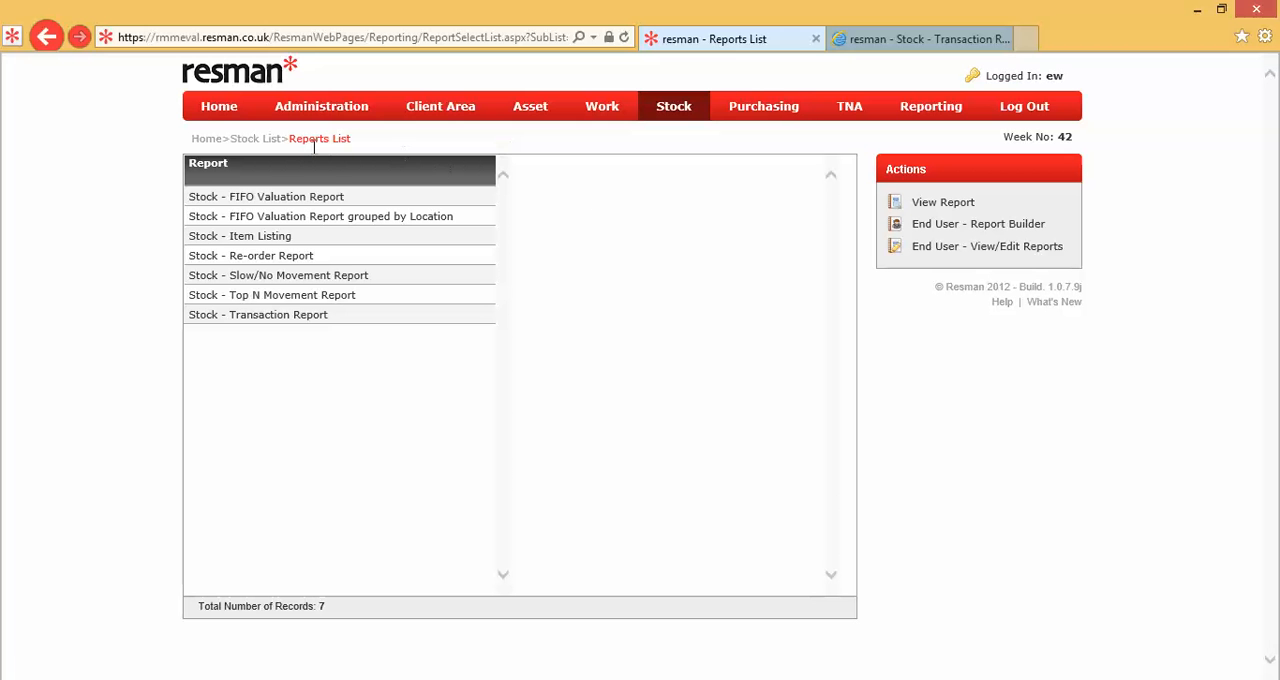
click(265, 140)
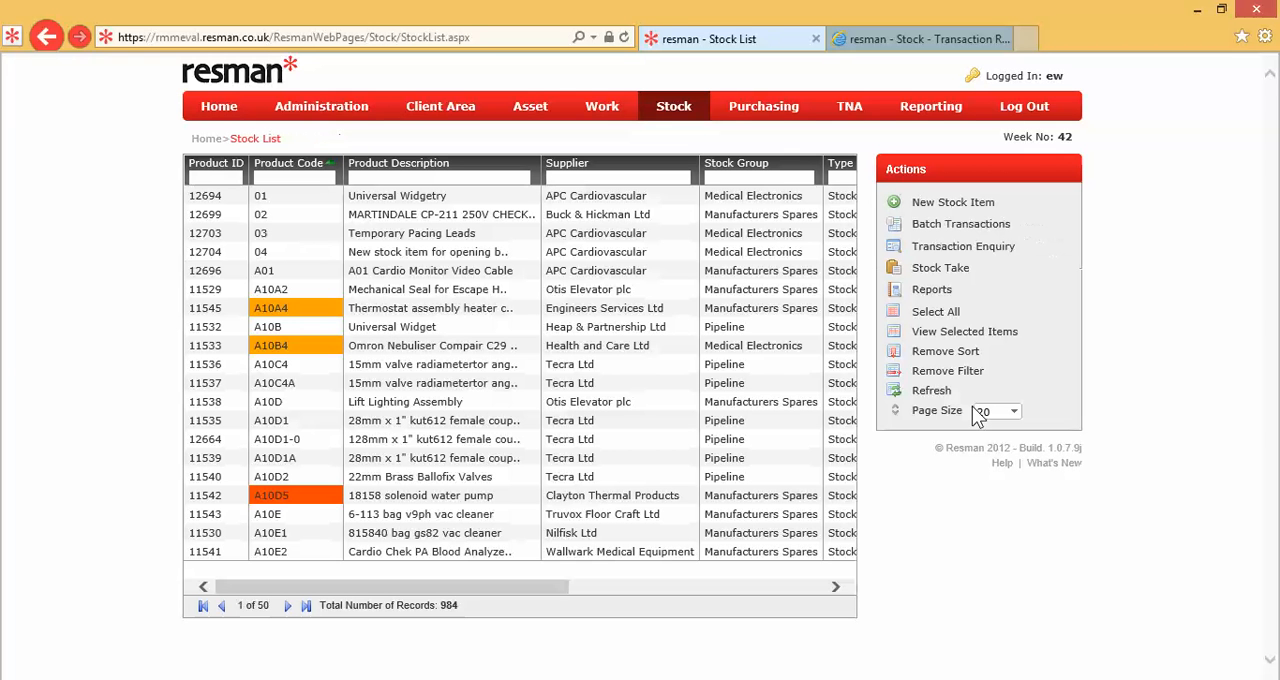